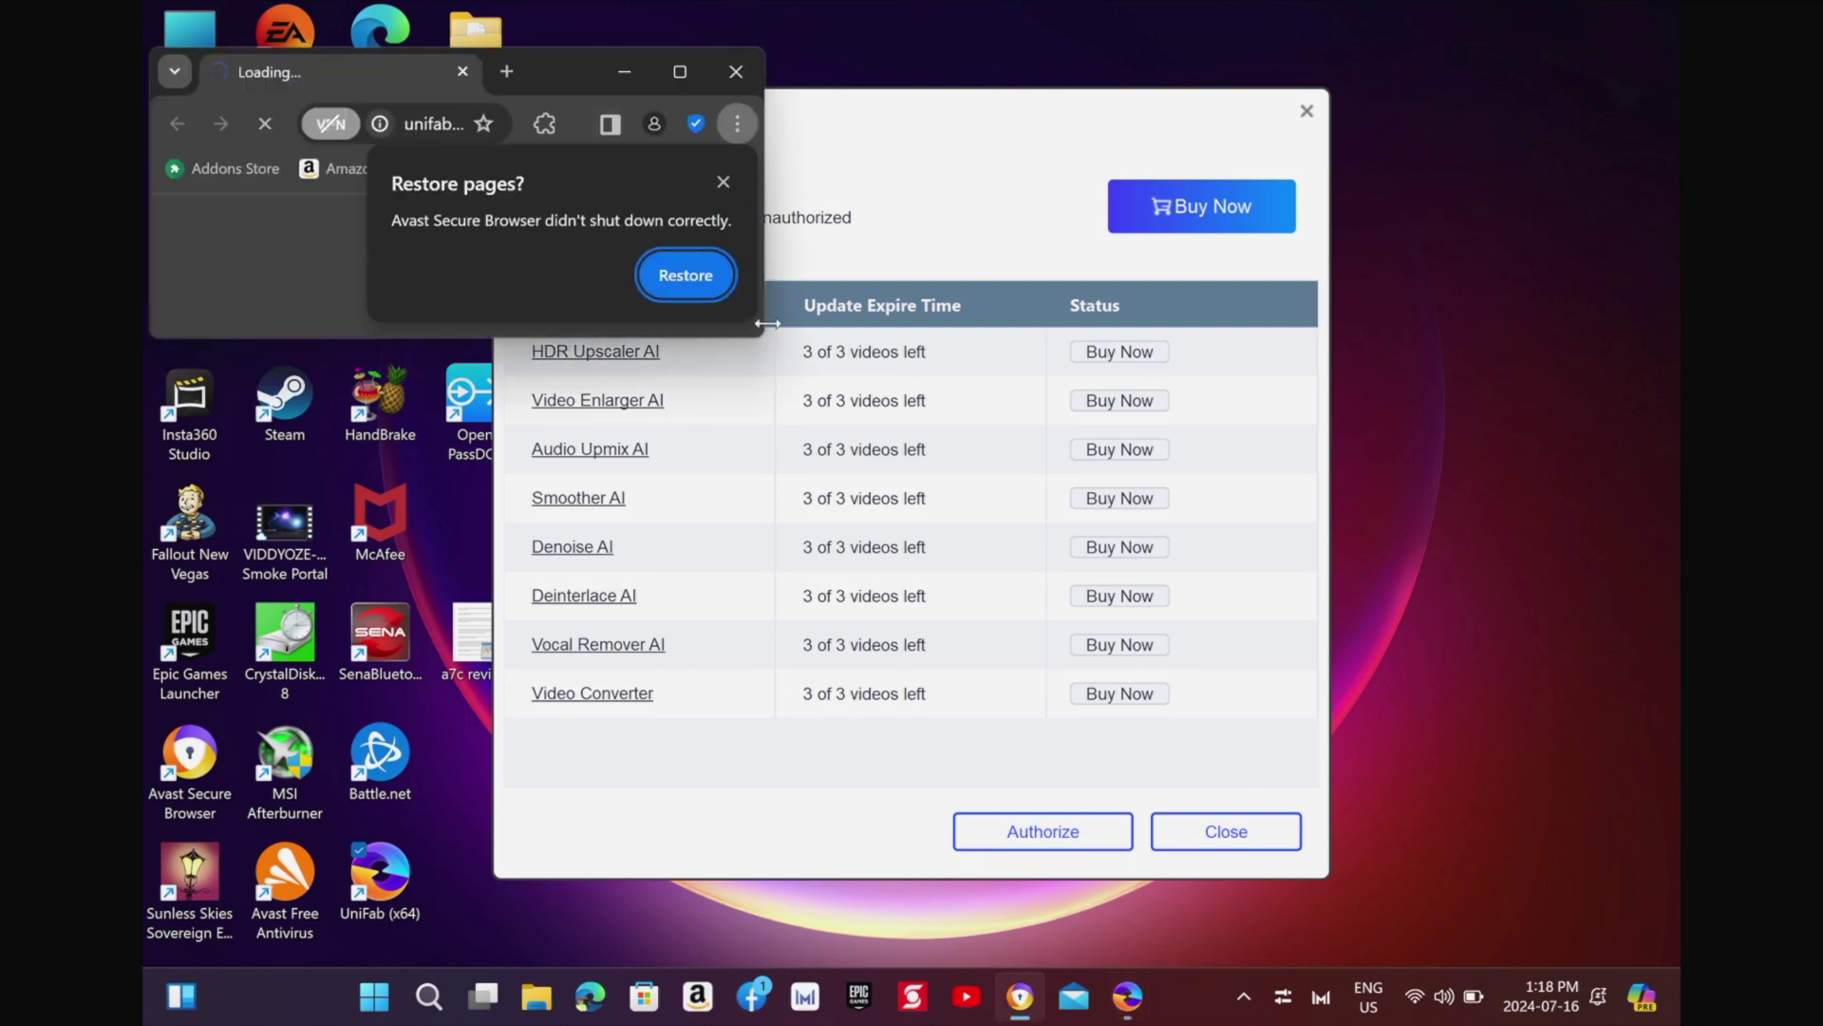
Update UniFab to version 2.0.2.7, start the free trial and dismiss the license status window.
left_click(737, 70)
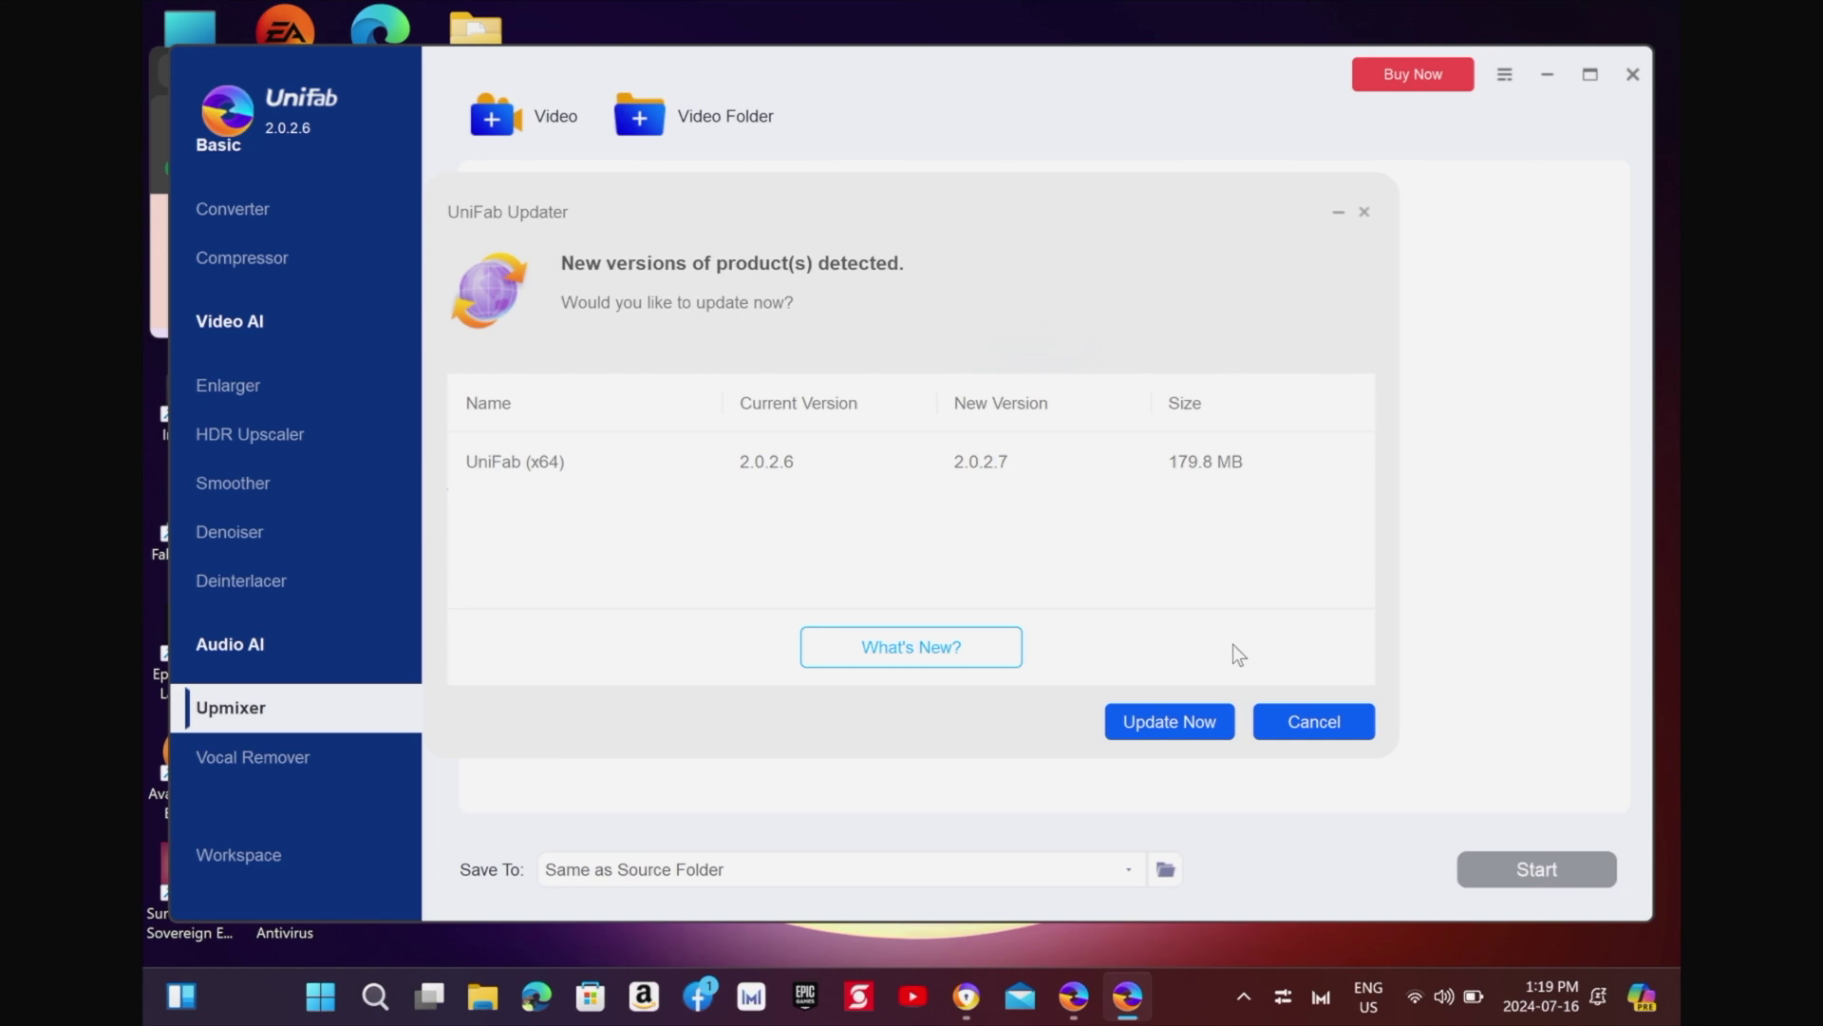
left_click(1188, 717)
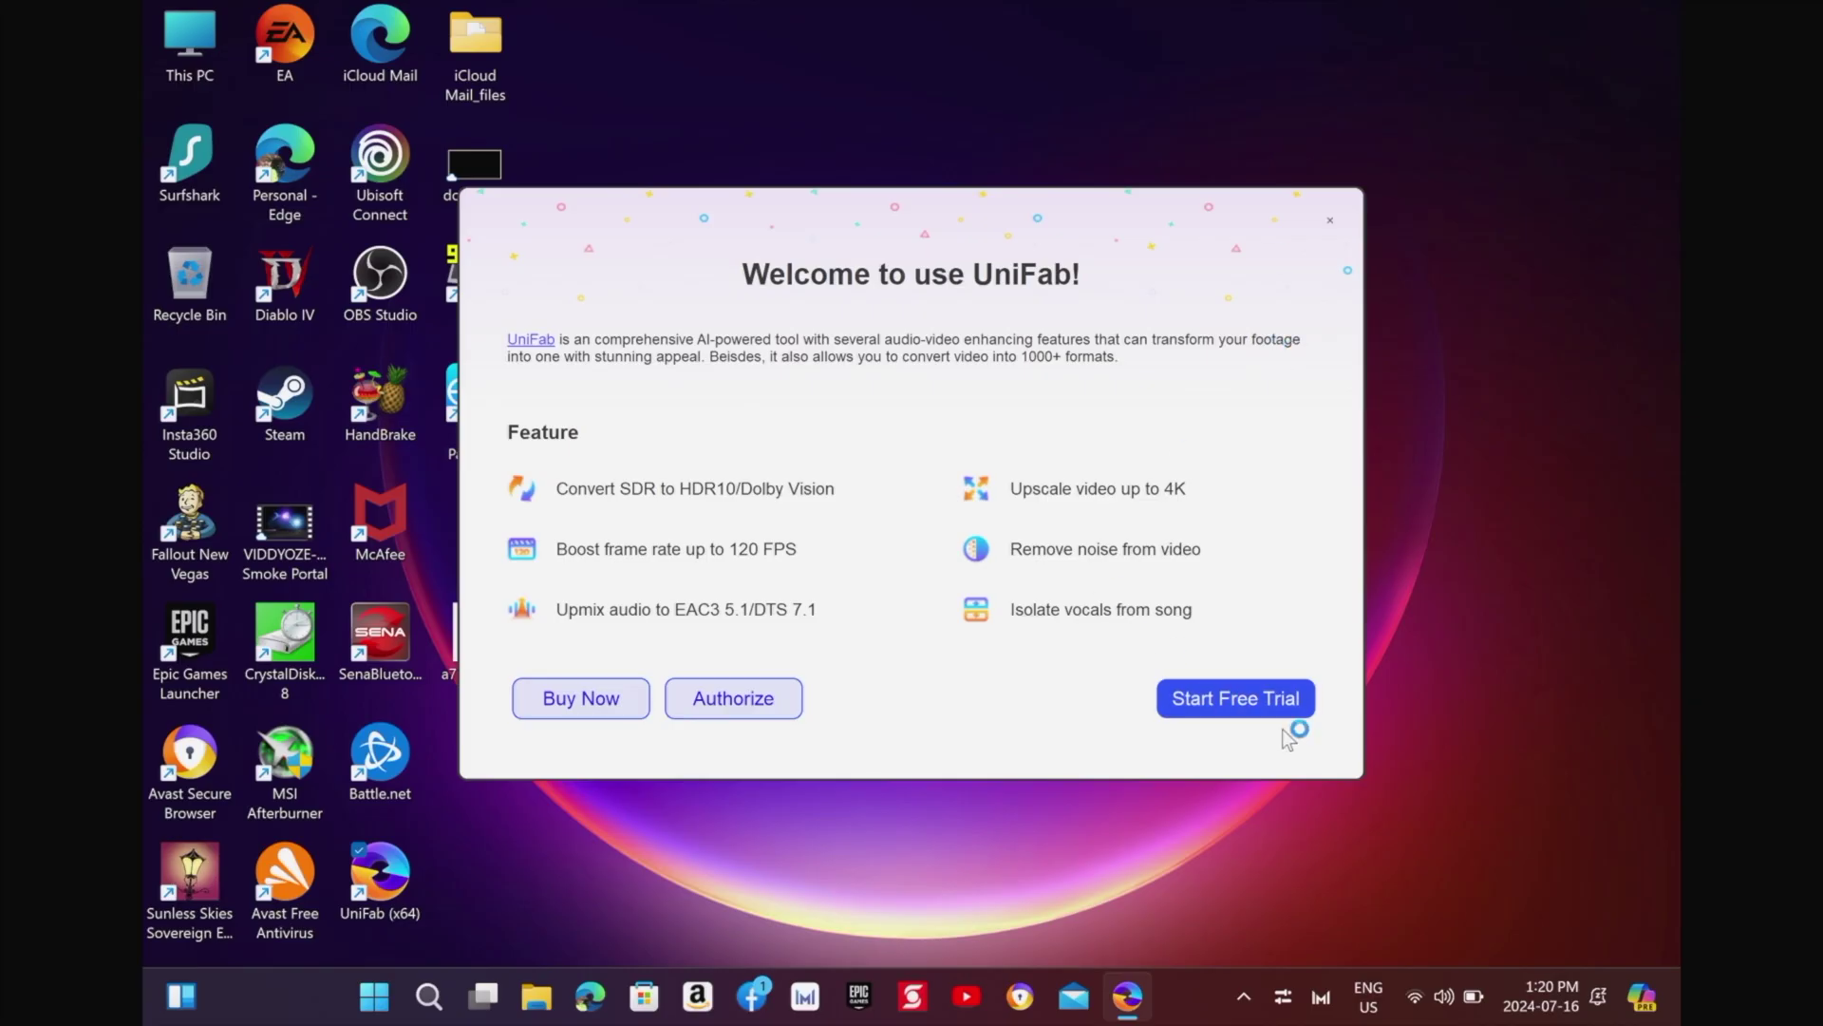
left_click(1242, 714)
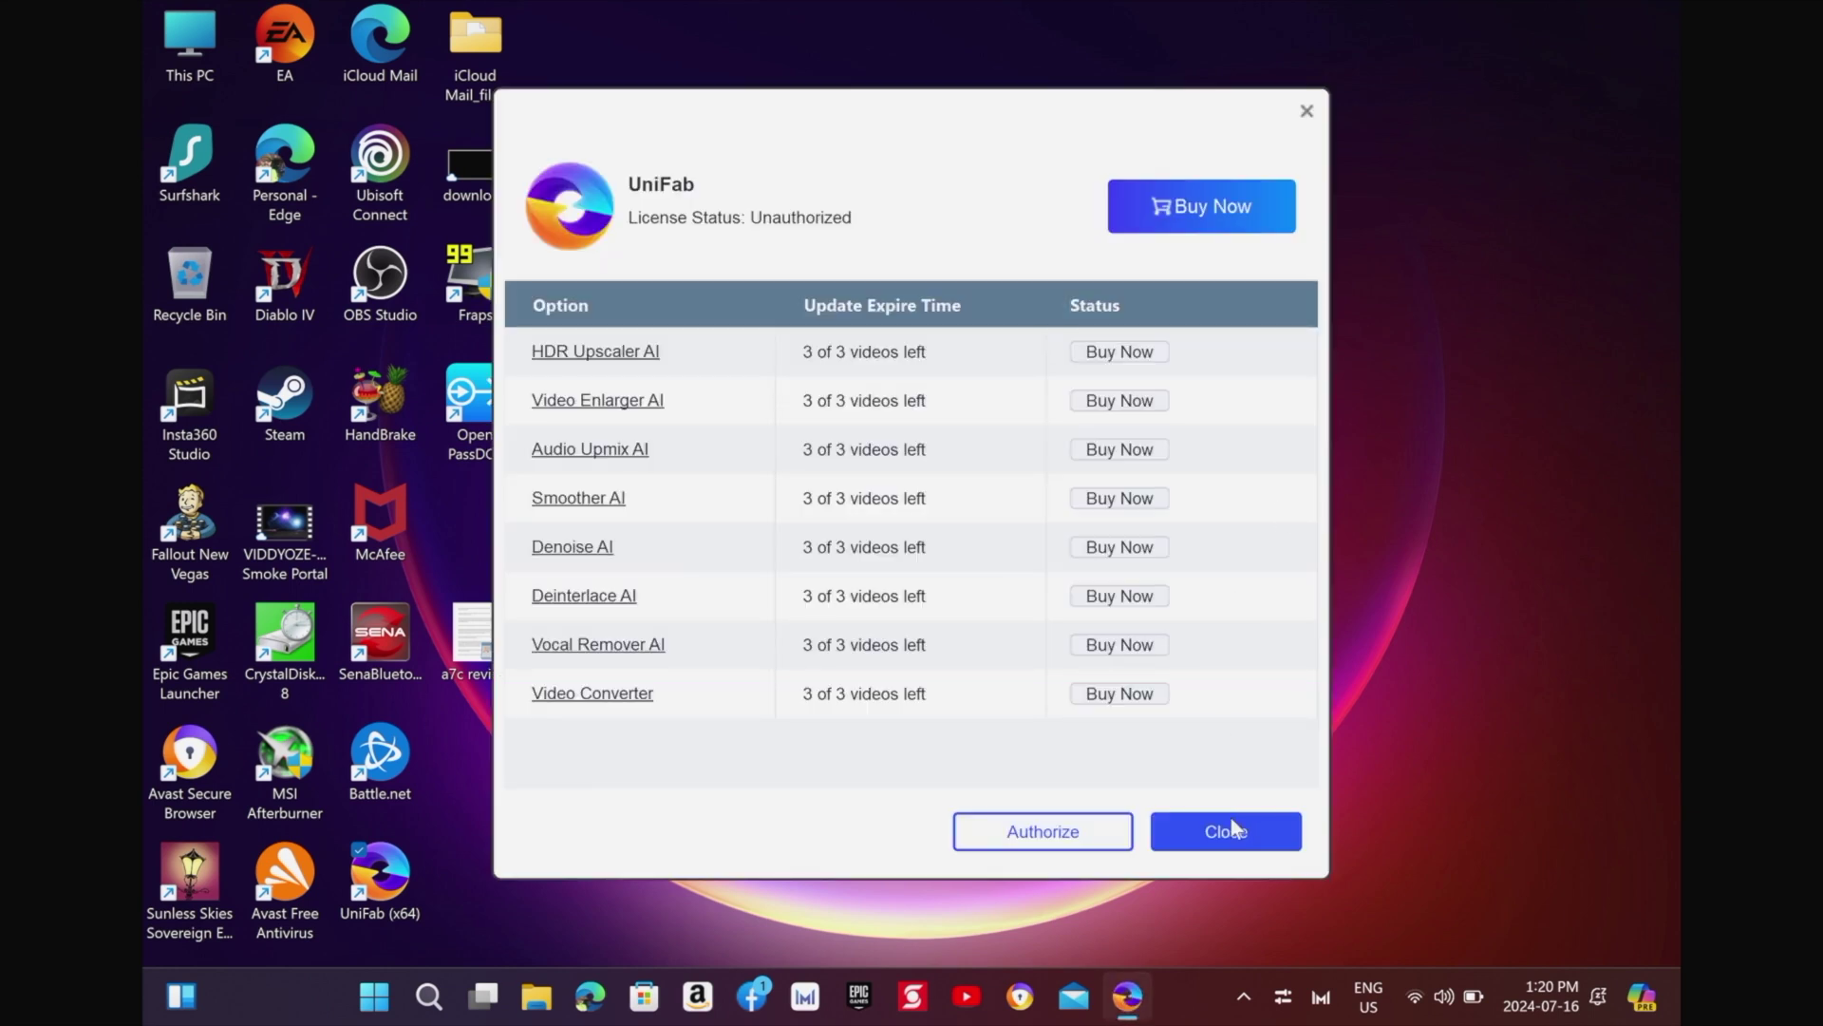
left_click(1233, 826)
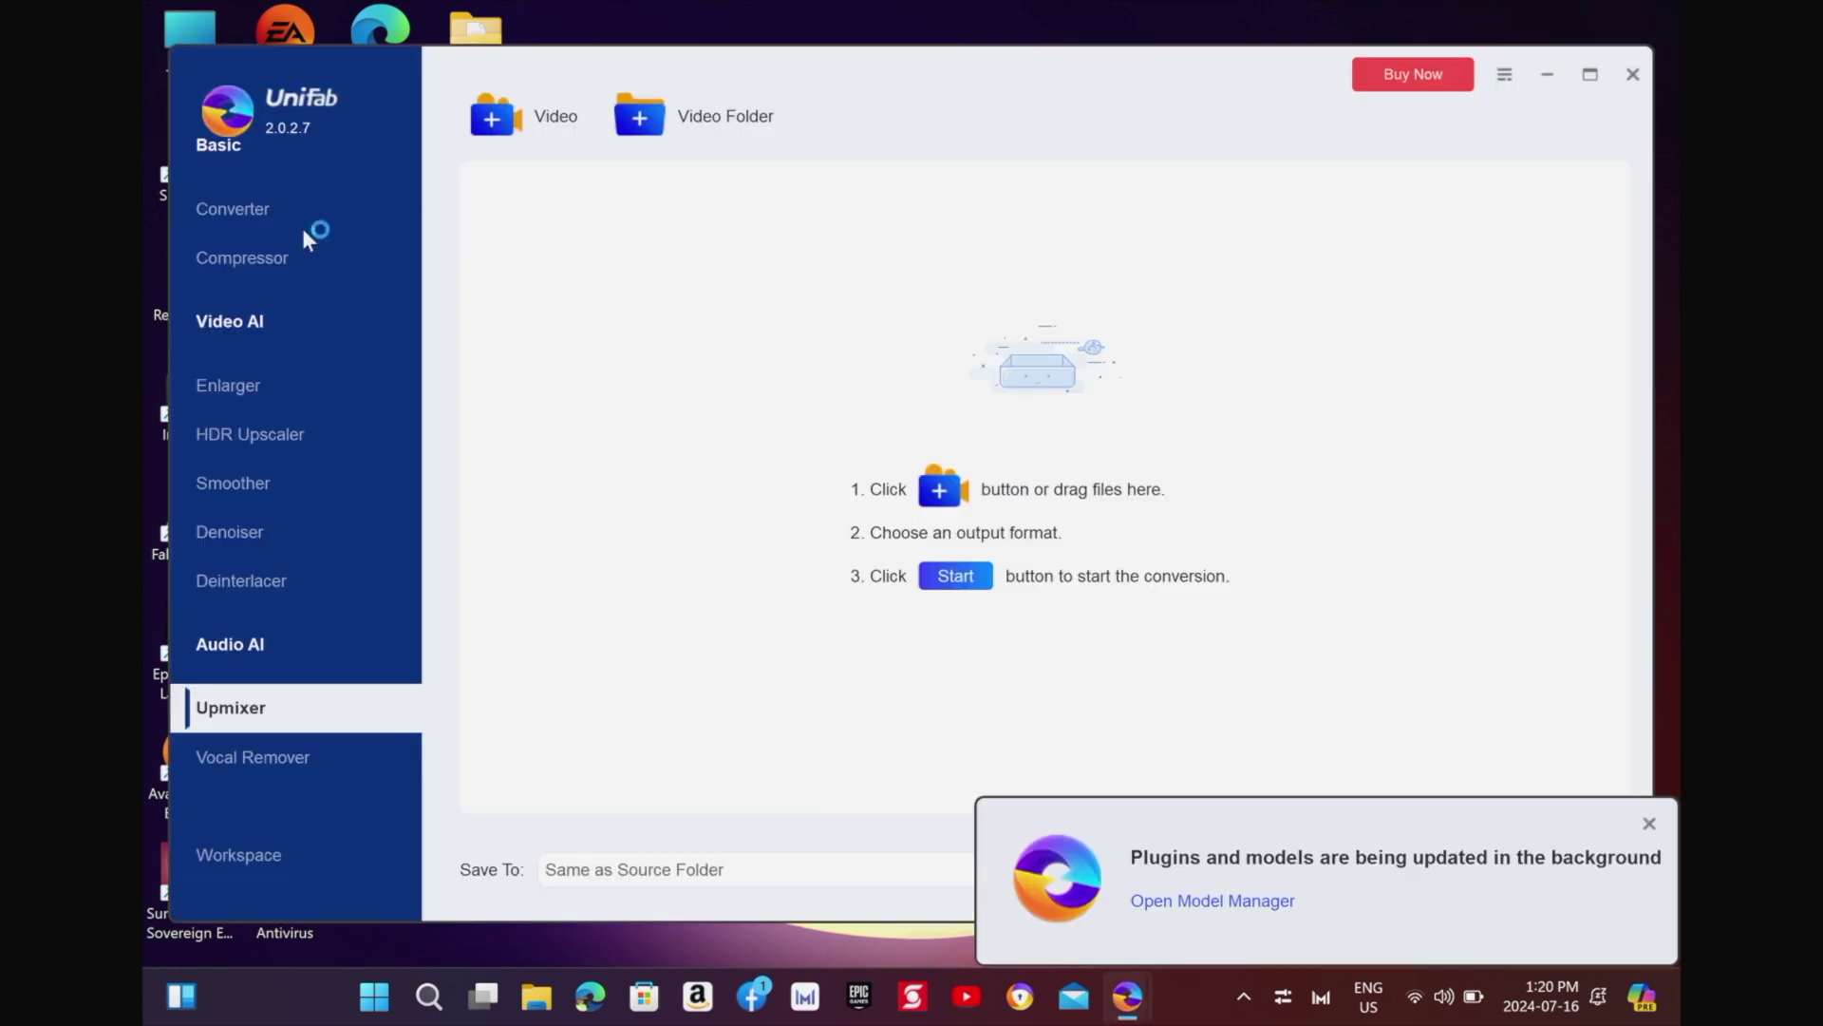
Open the Smoother module and try to load the three MP4 files straight from the zipped vids folder.
left_click(278, 483)
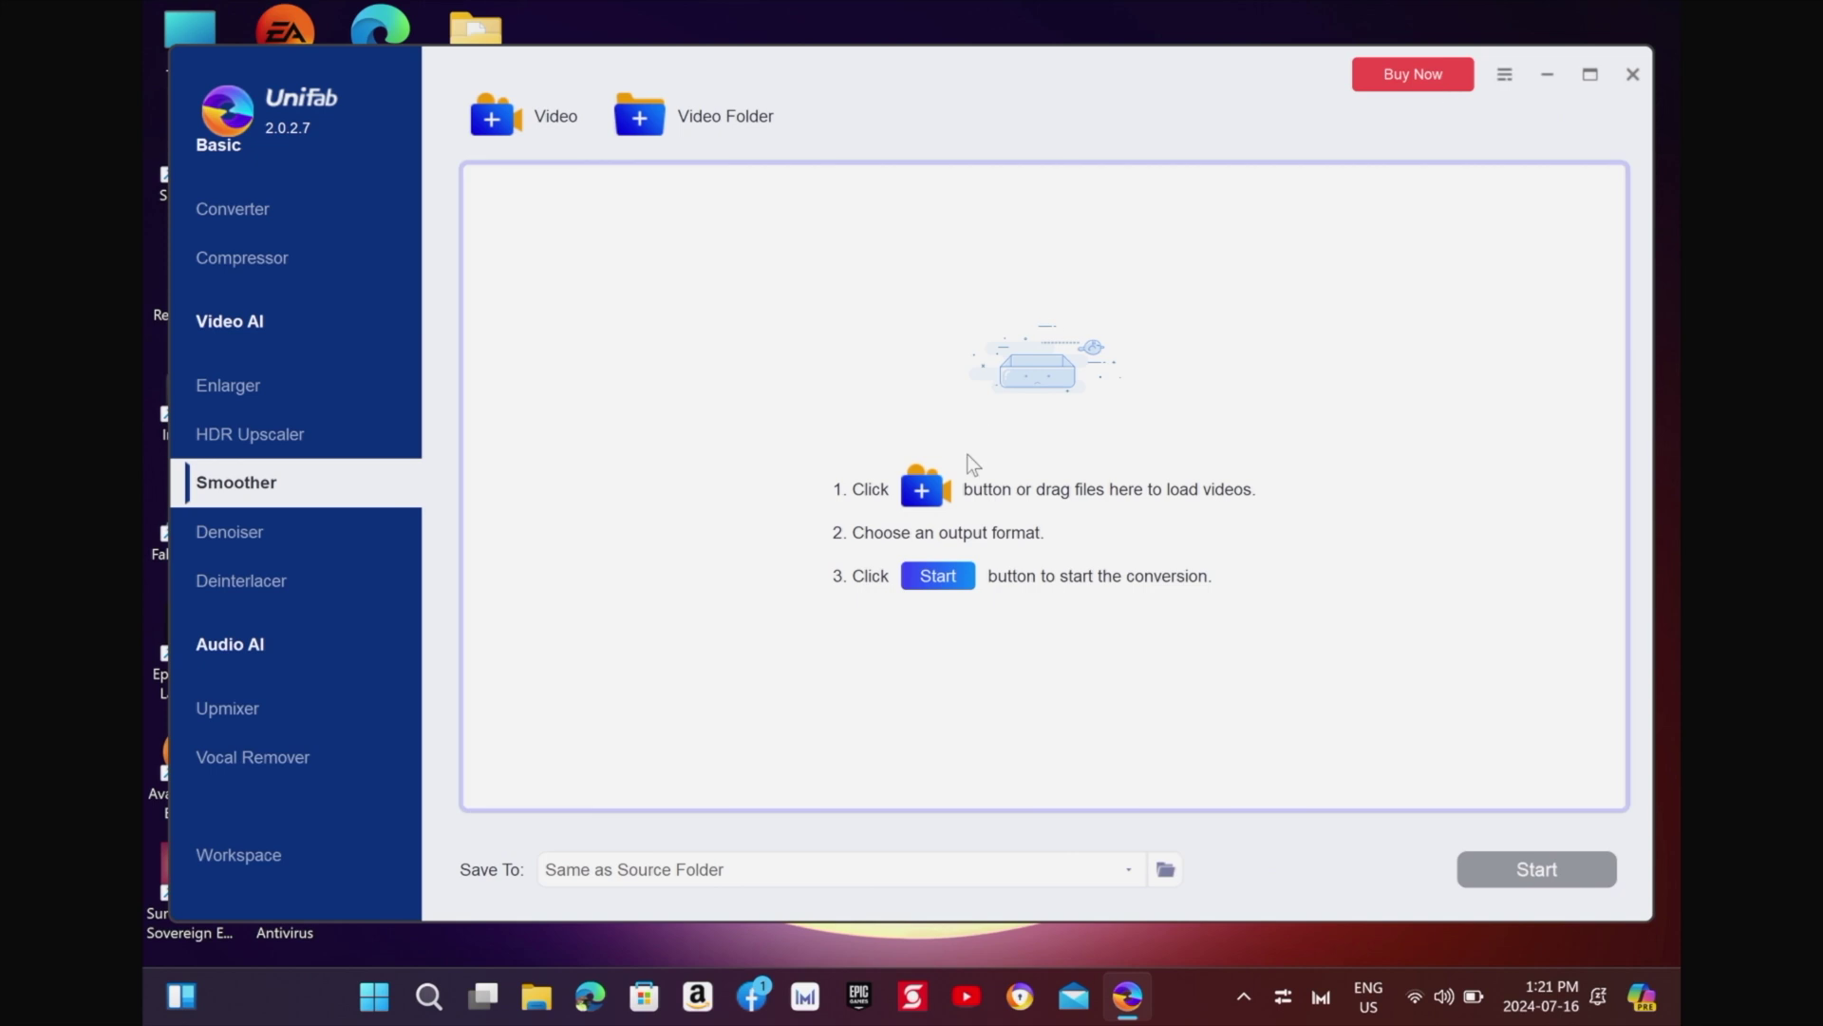
left_click_drag(1193, 71, 848, 96)
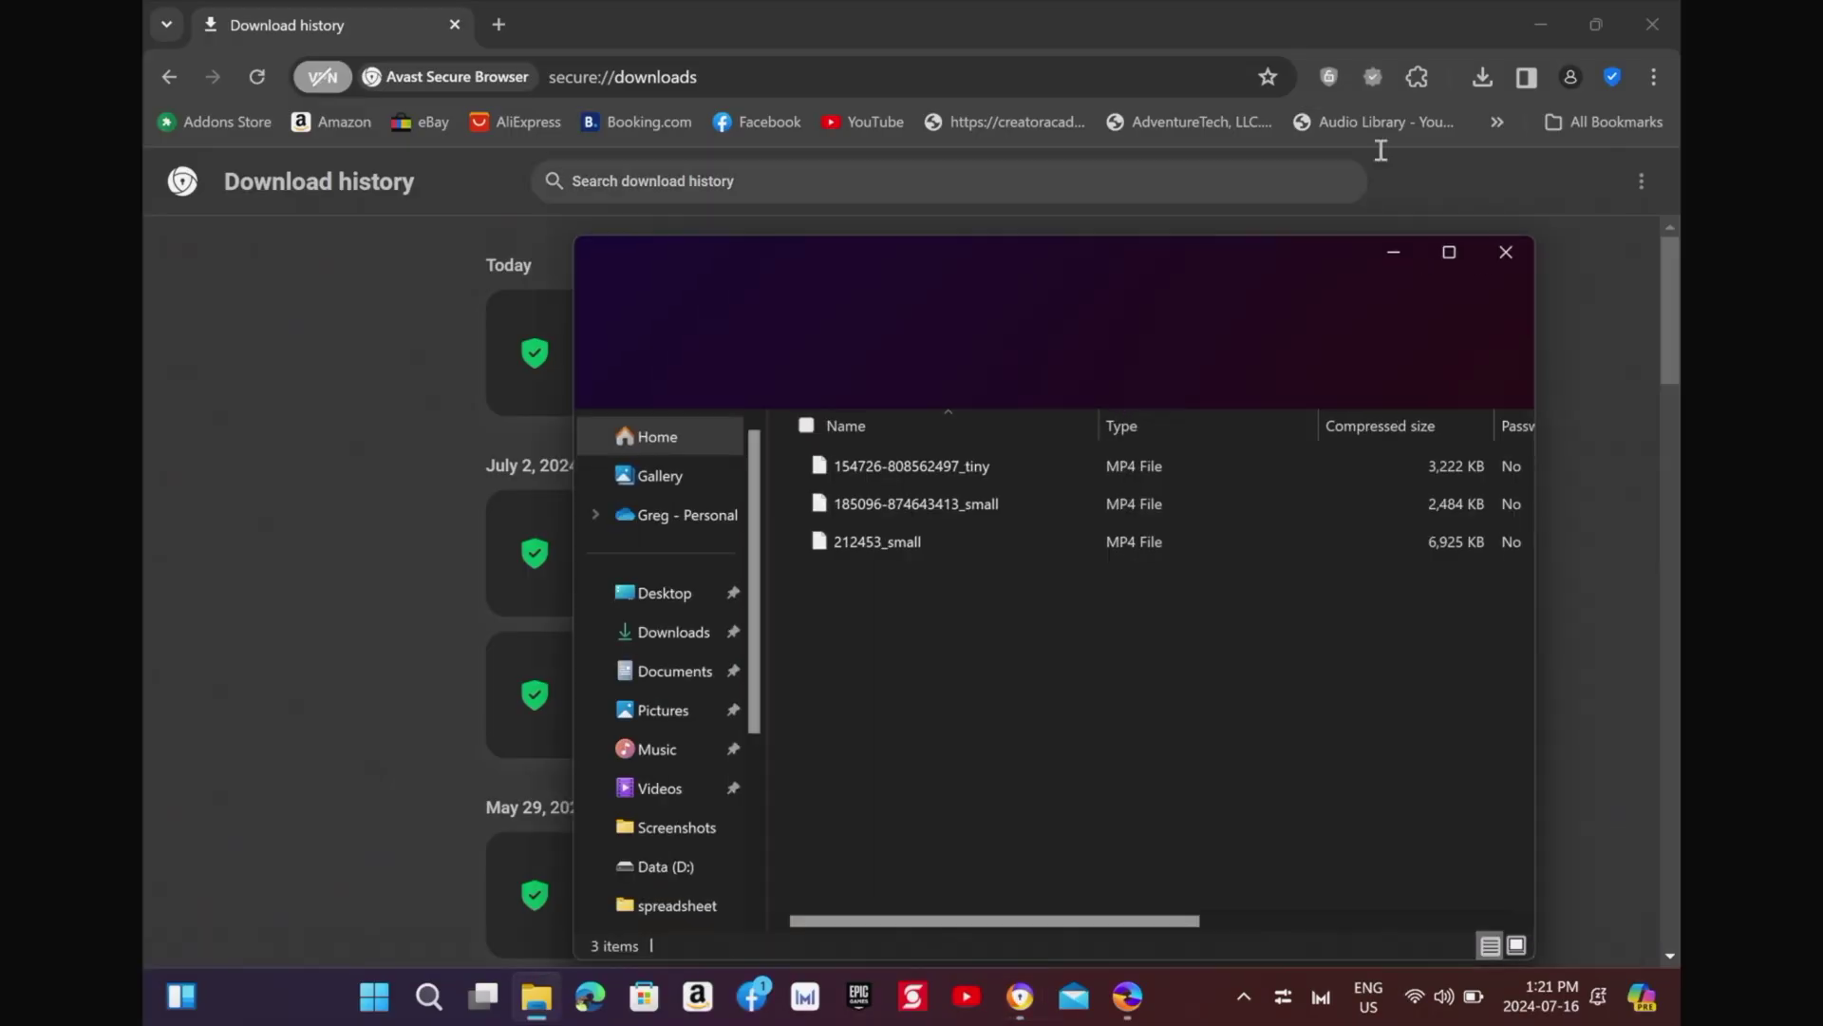
left_click(1538, 25)
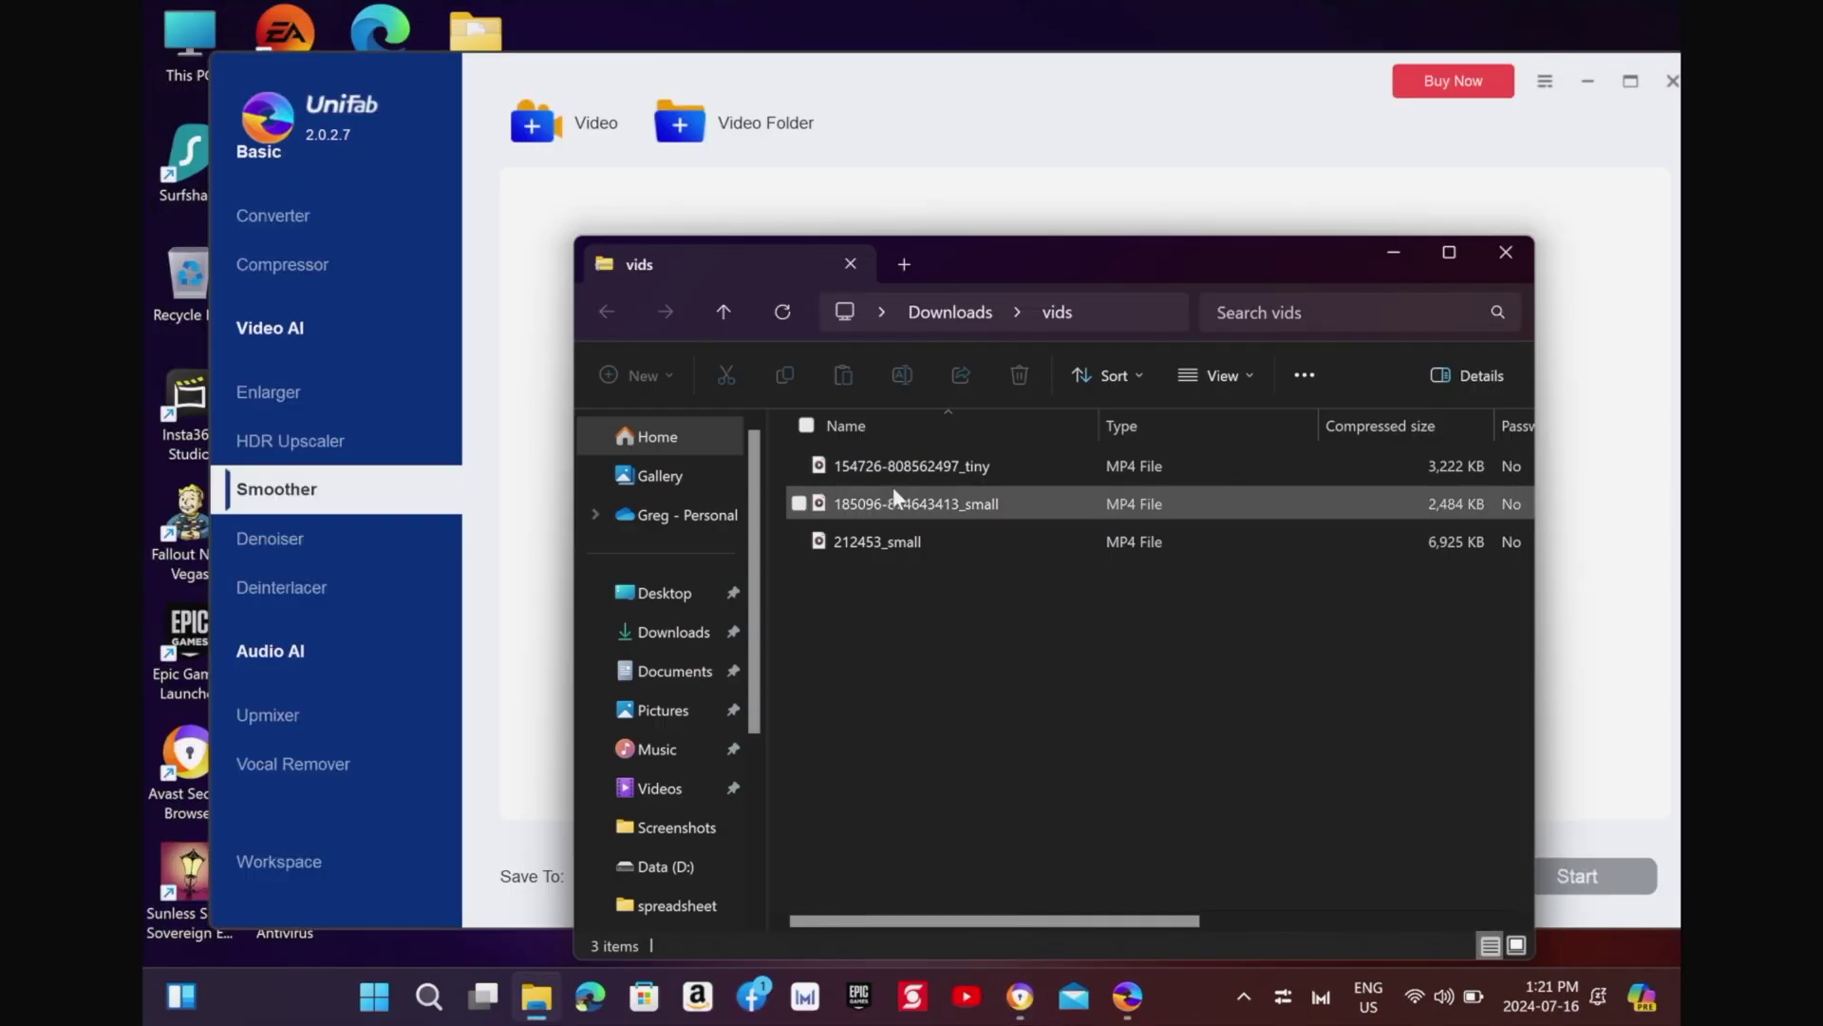
left_click_drag(1141, 257, 1583, 179)
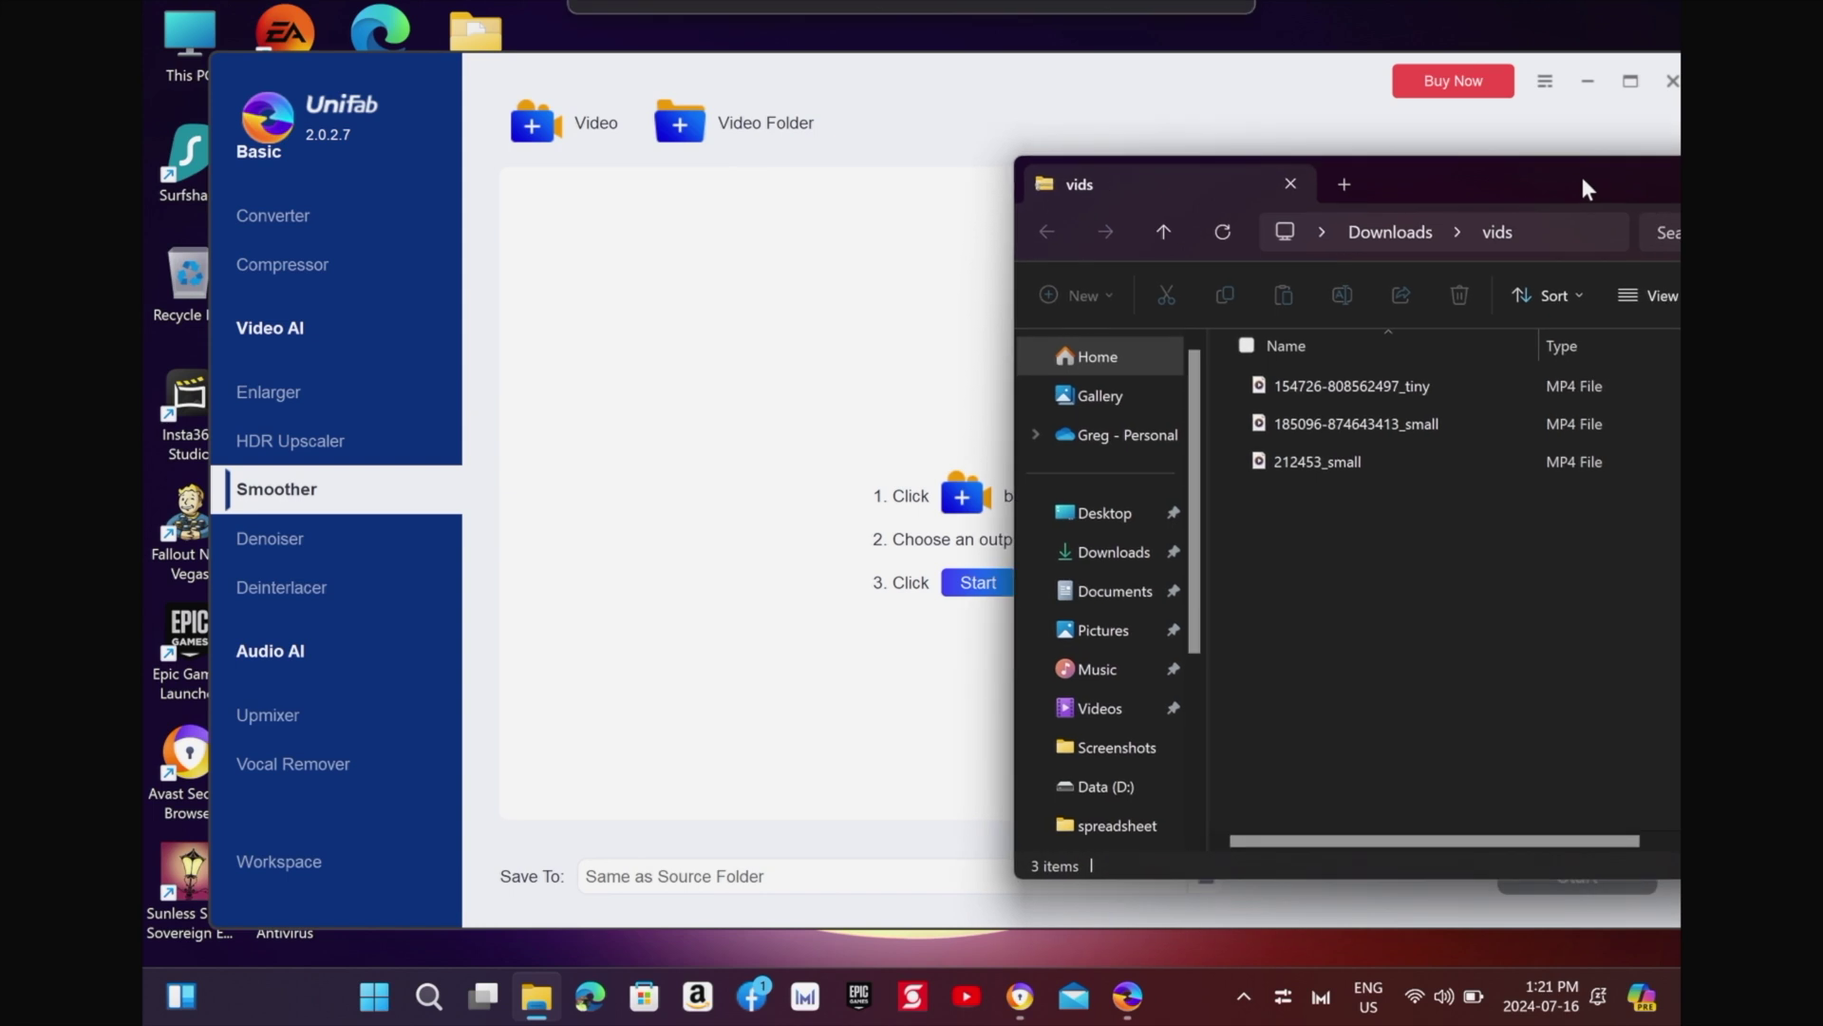
left_click_drag(1304, 523, 1318, 356)
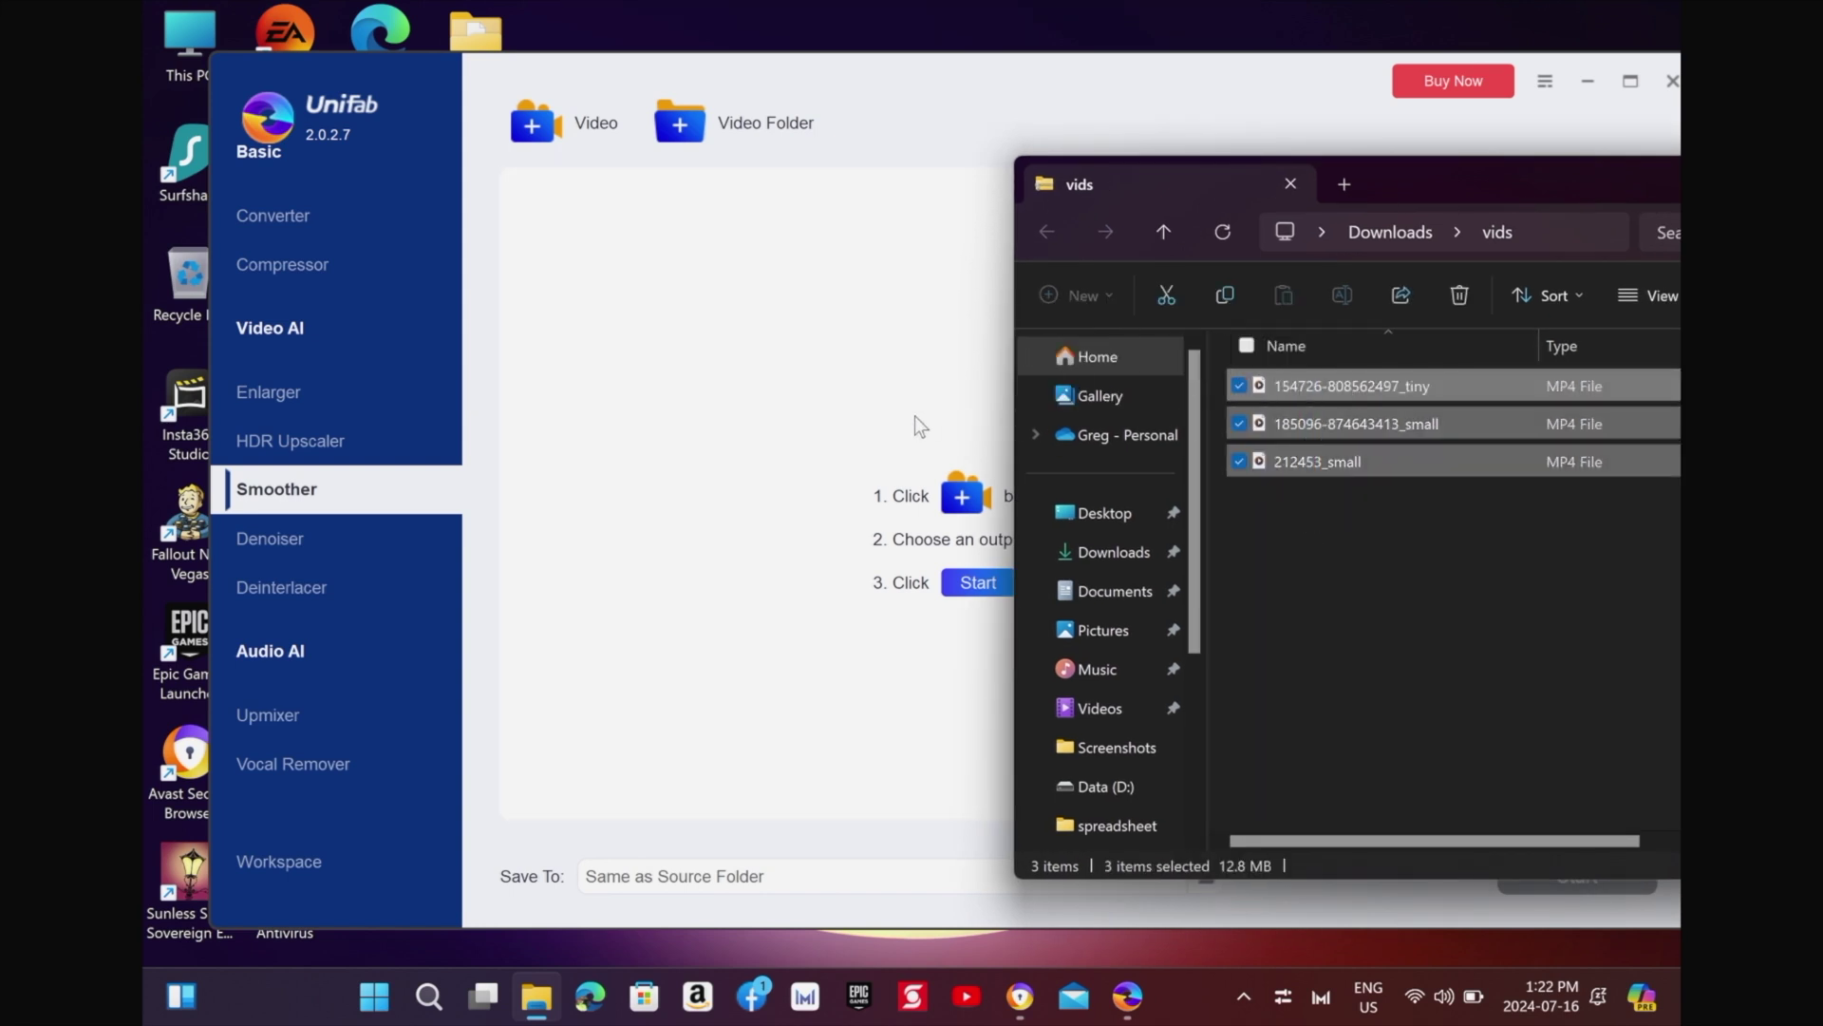
left_click_drag(899, 425, 894, 421)
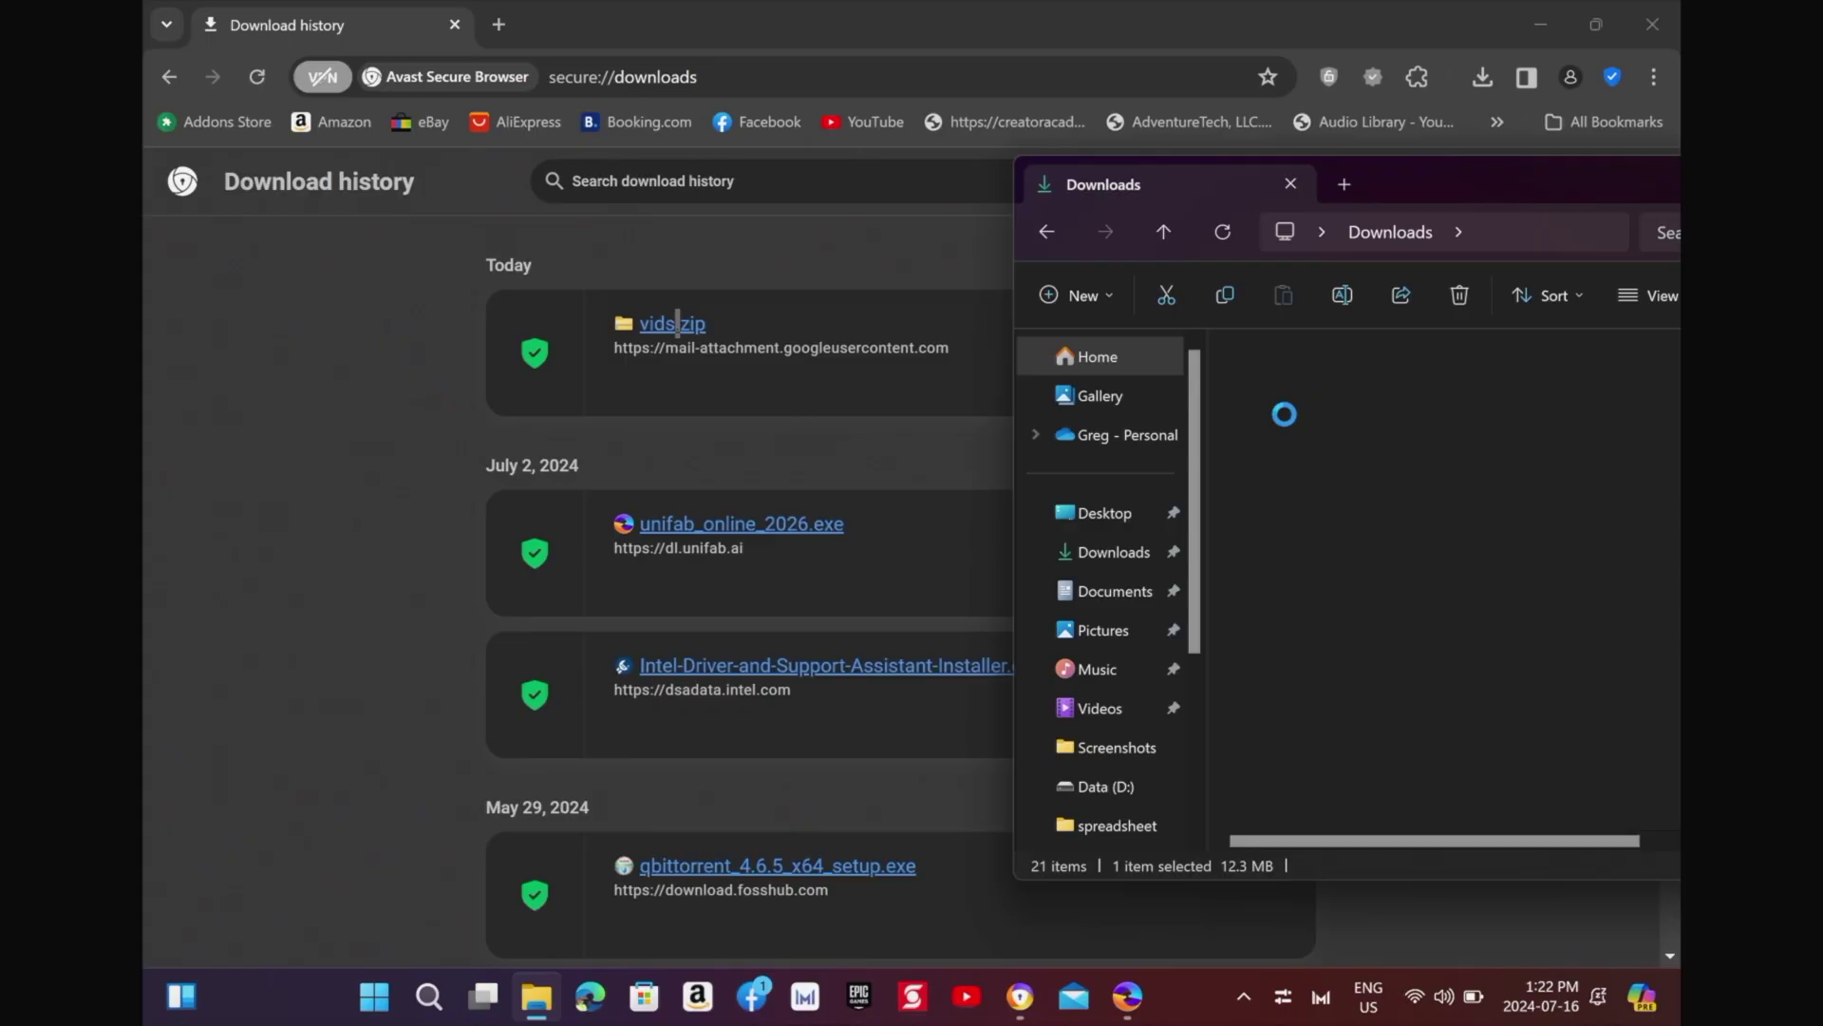
Extract the zipped vids archive into a vids folder inside Downloads.
left_click_drag(1310, 485, 1319, 393)
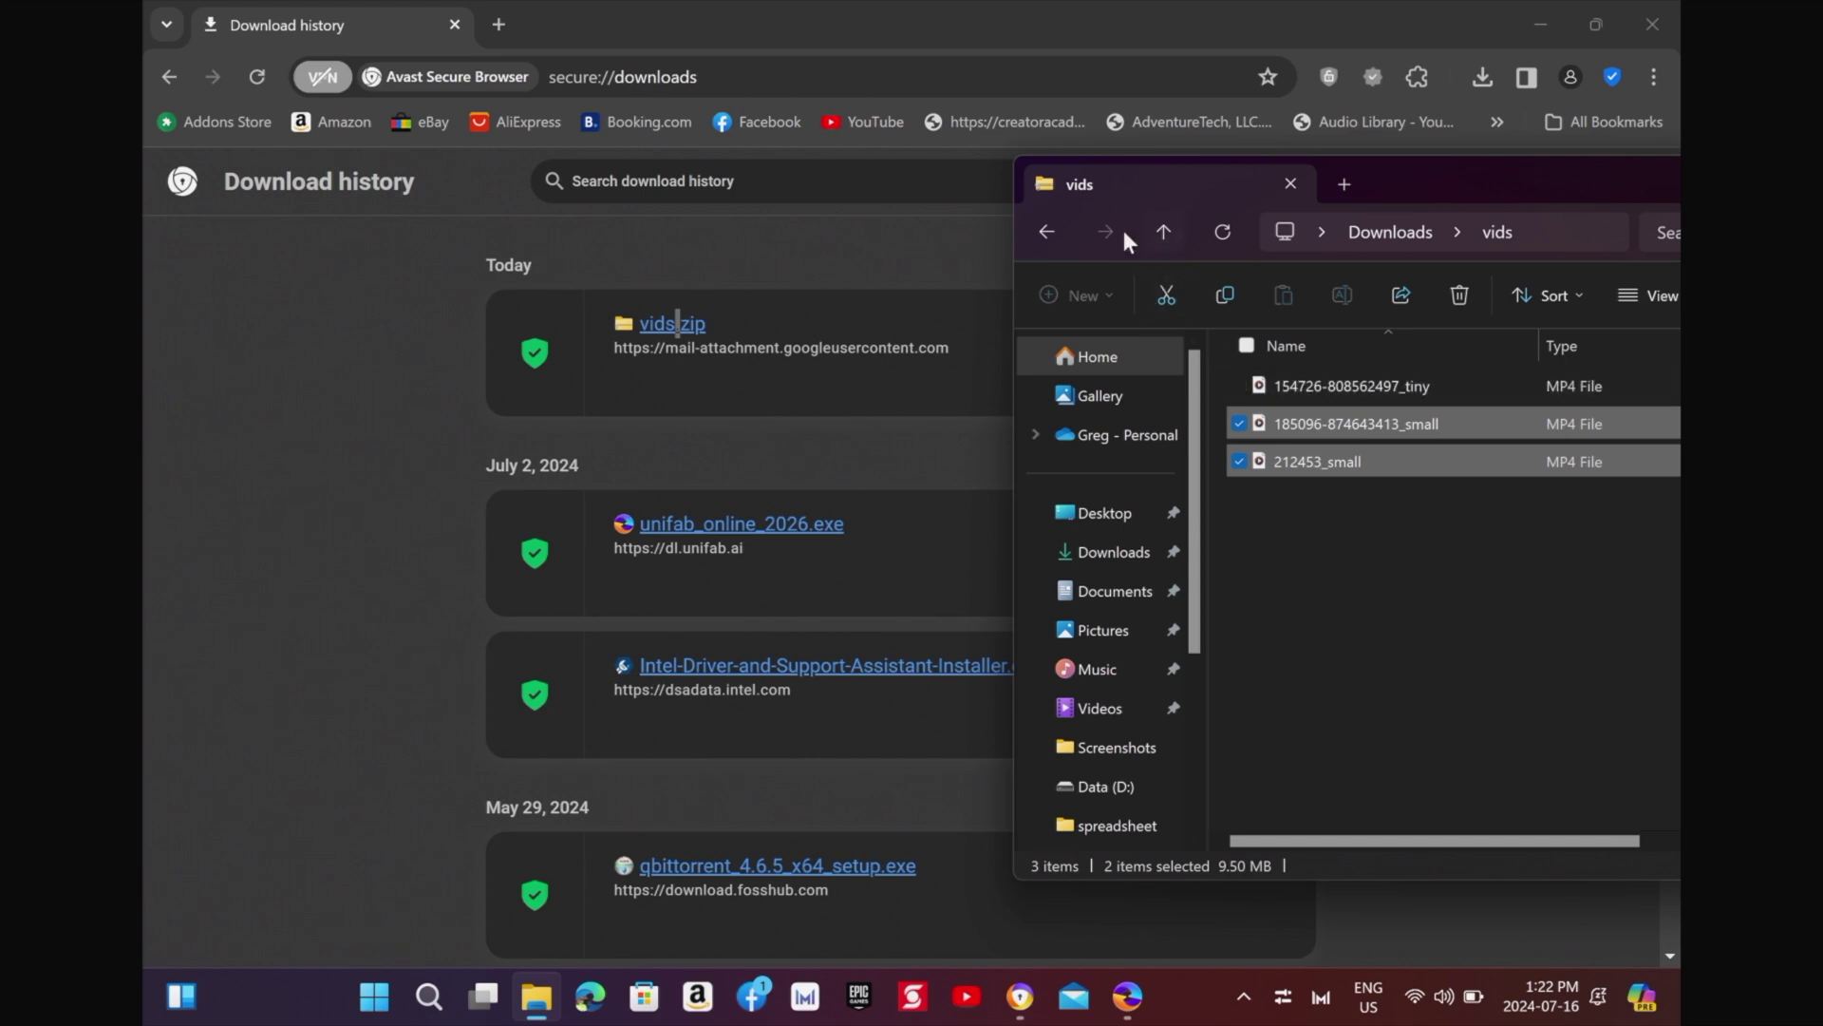
left_click(1156, 231)
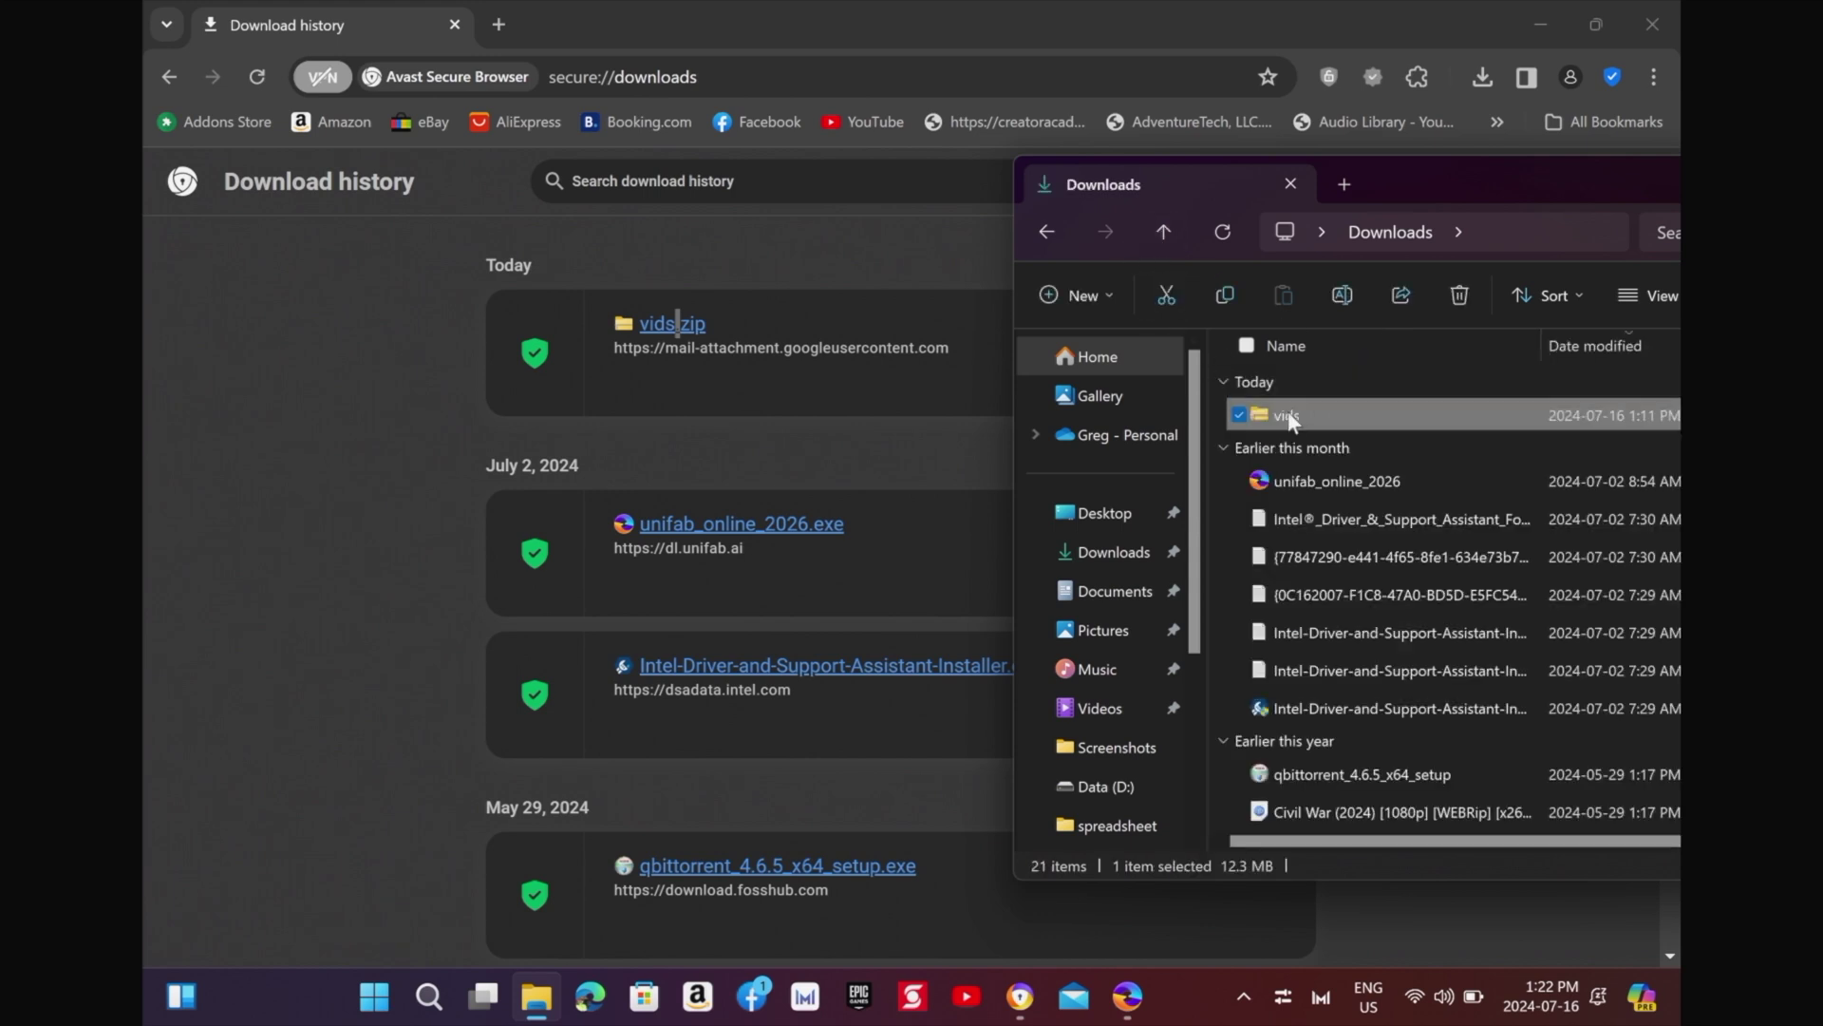
right_click(1290, 421)
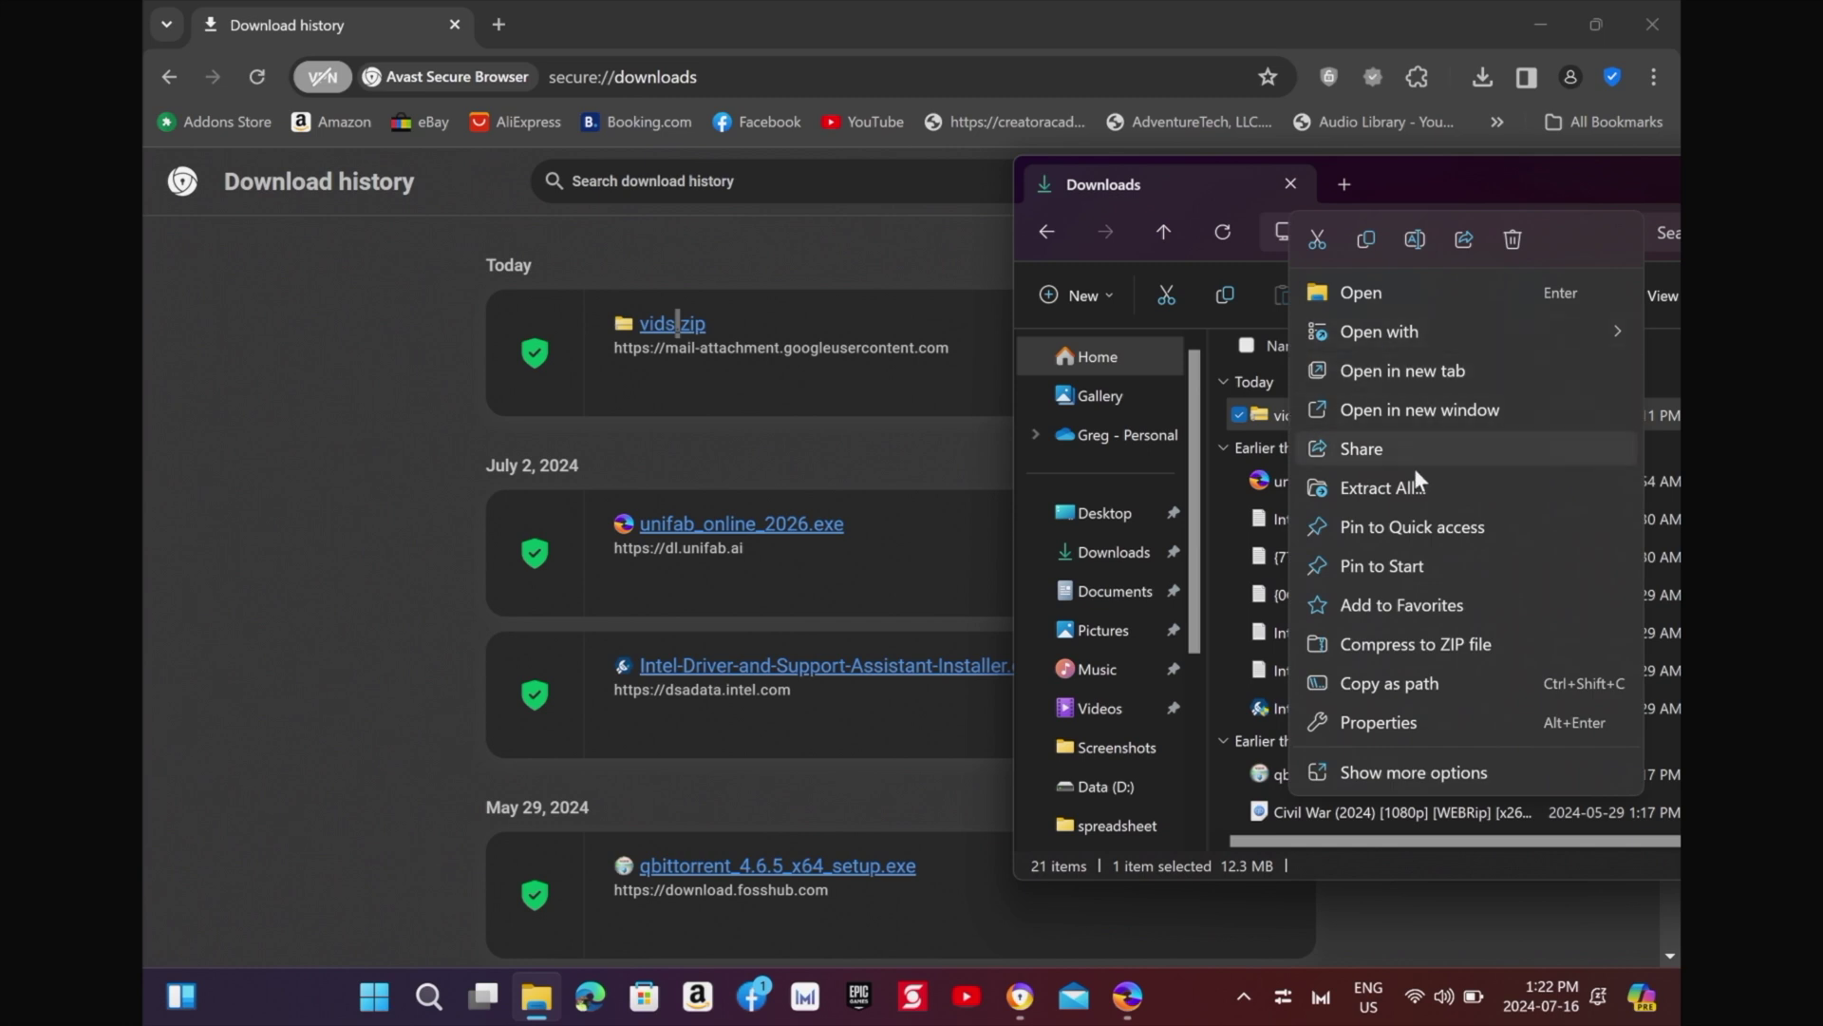
left_click(1386, 489)
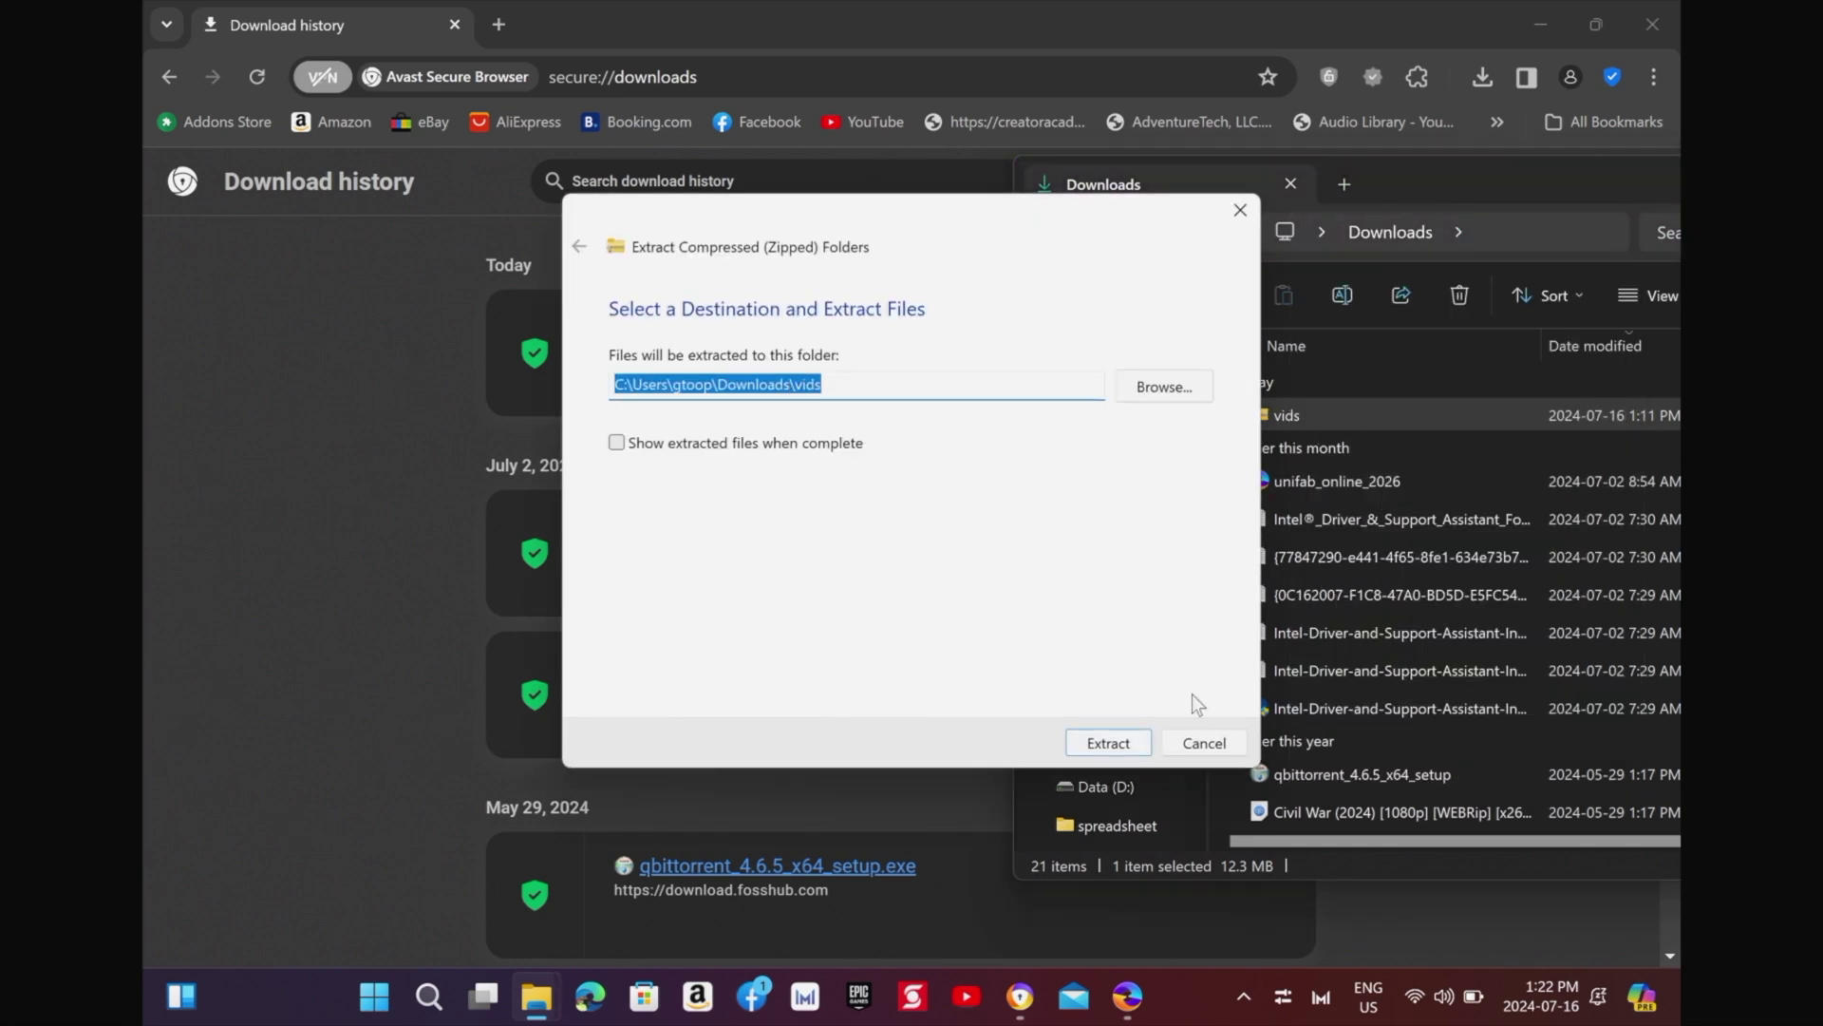
left_click(1105, 743)
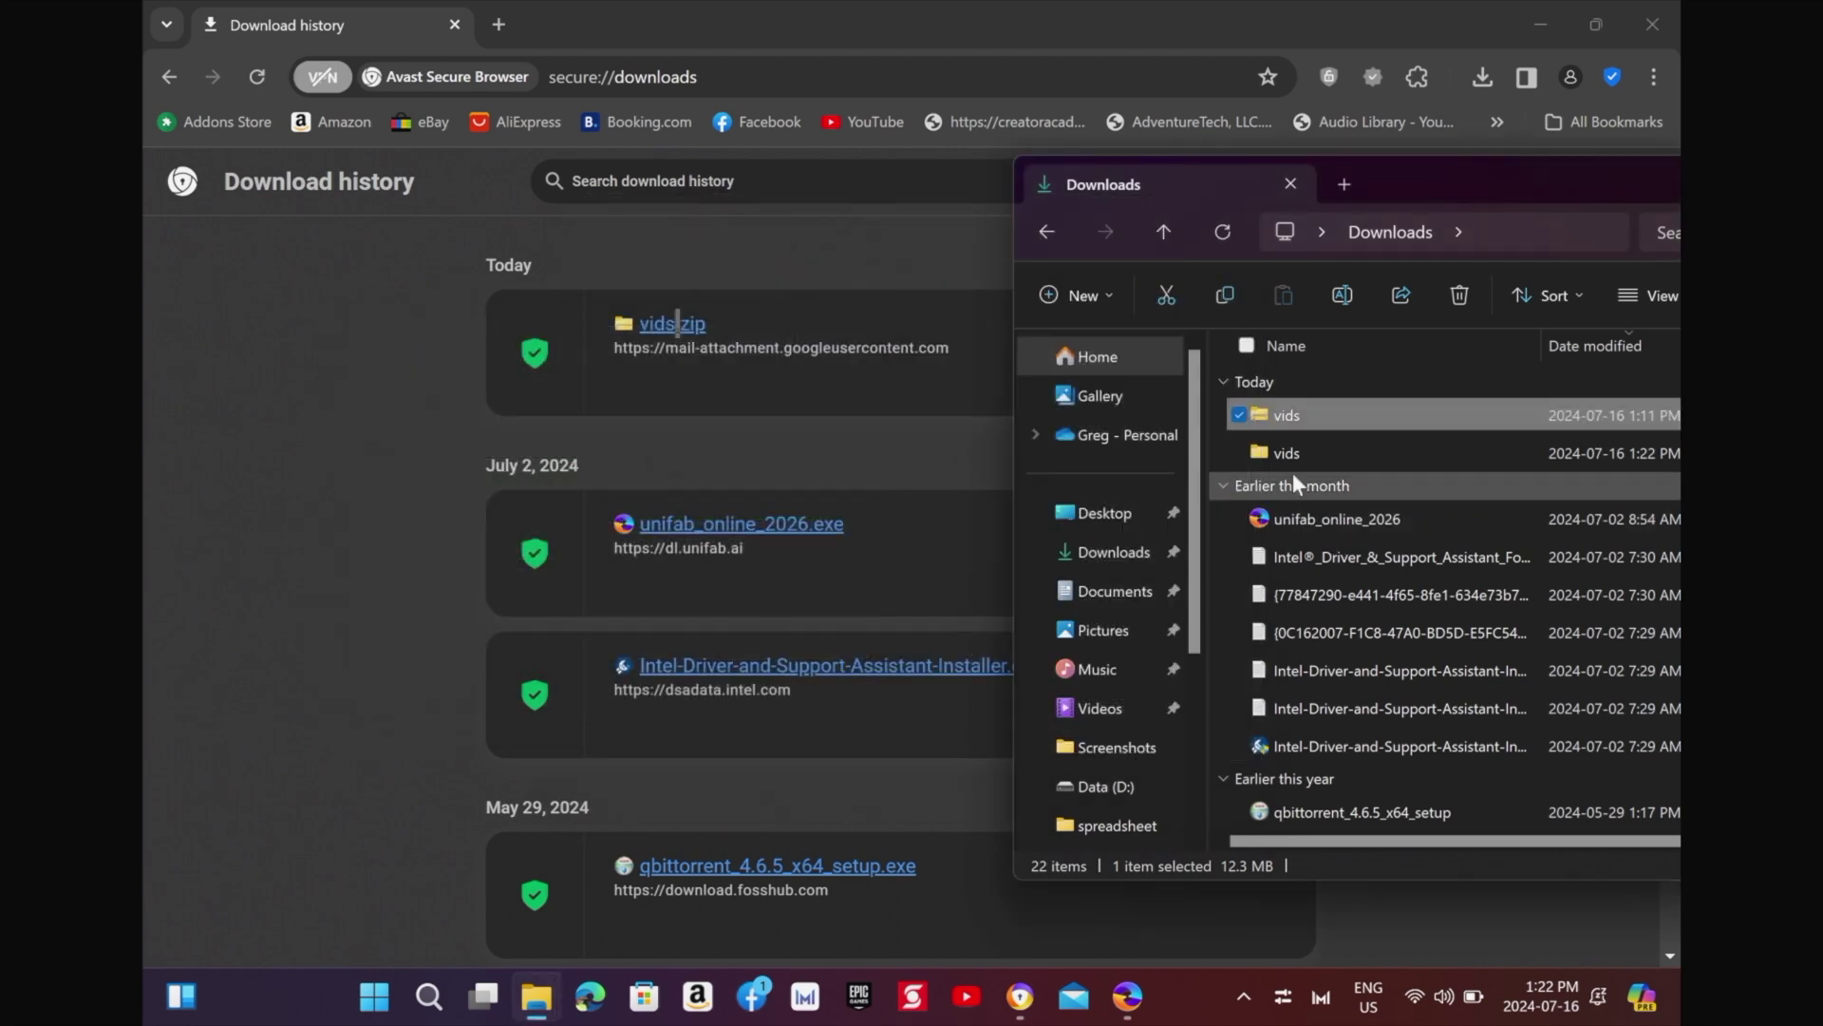
Add the three MP4 files from the extracted vids folder to the UniFab Smoother module.
double_click(1297, 457)
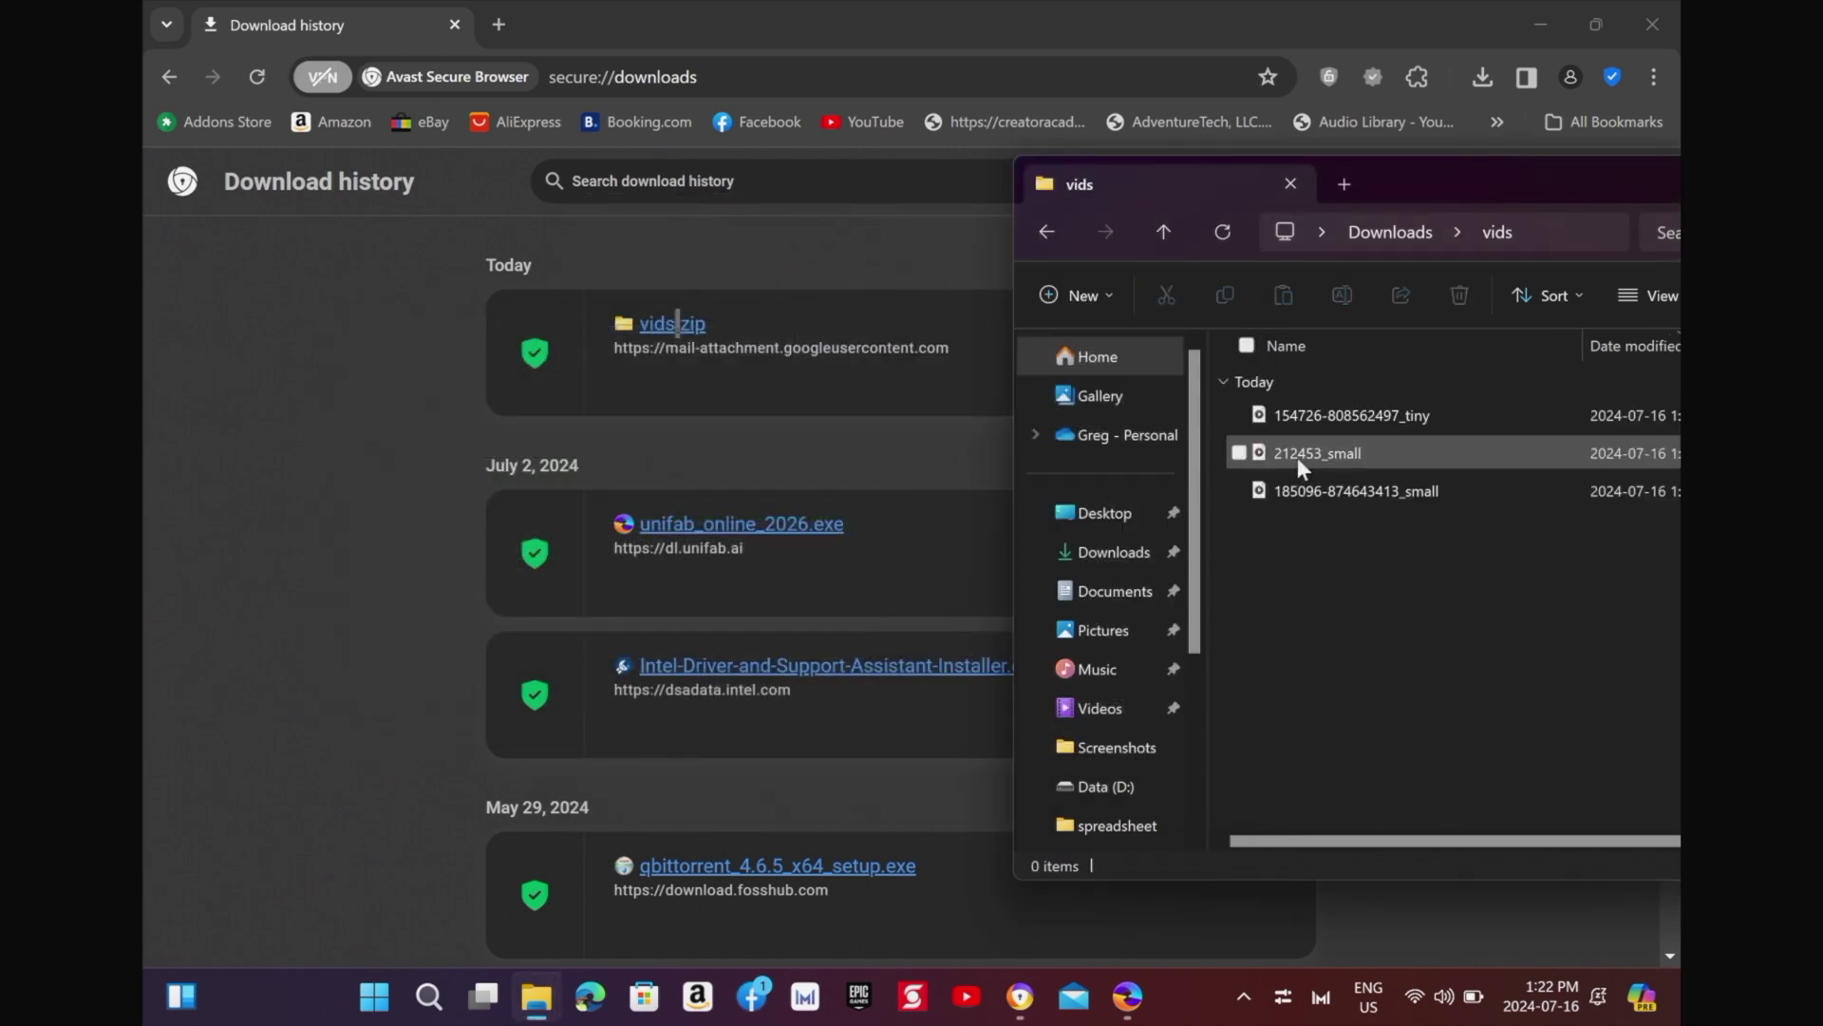
left_click_drag(1298, 530, 1318, 421)
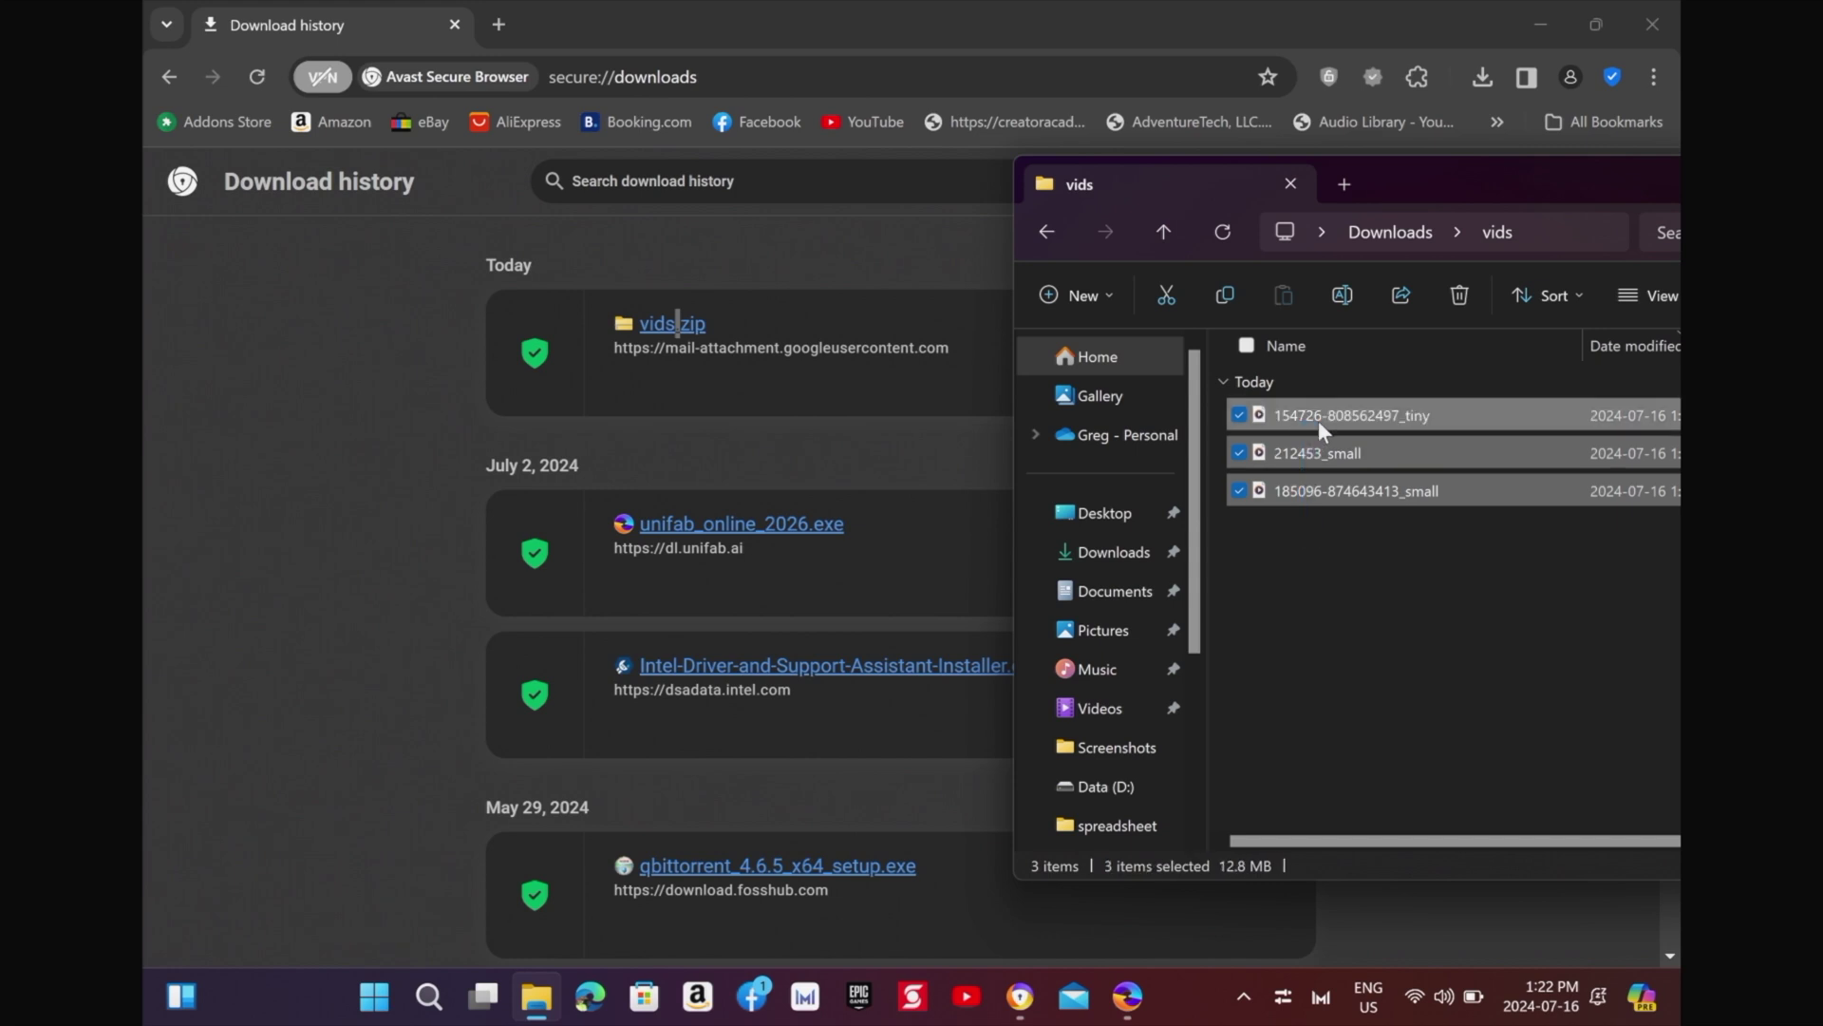
left_click(1529, 11)
left_click(1532, 18)
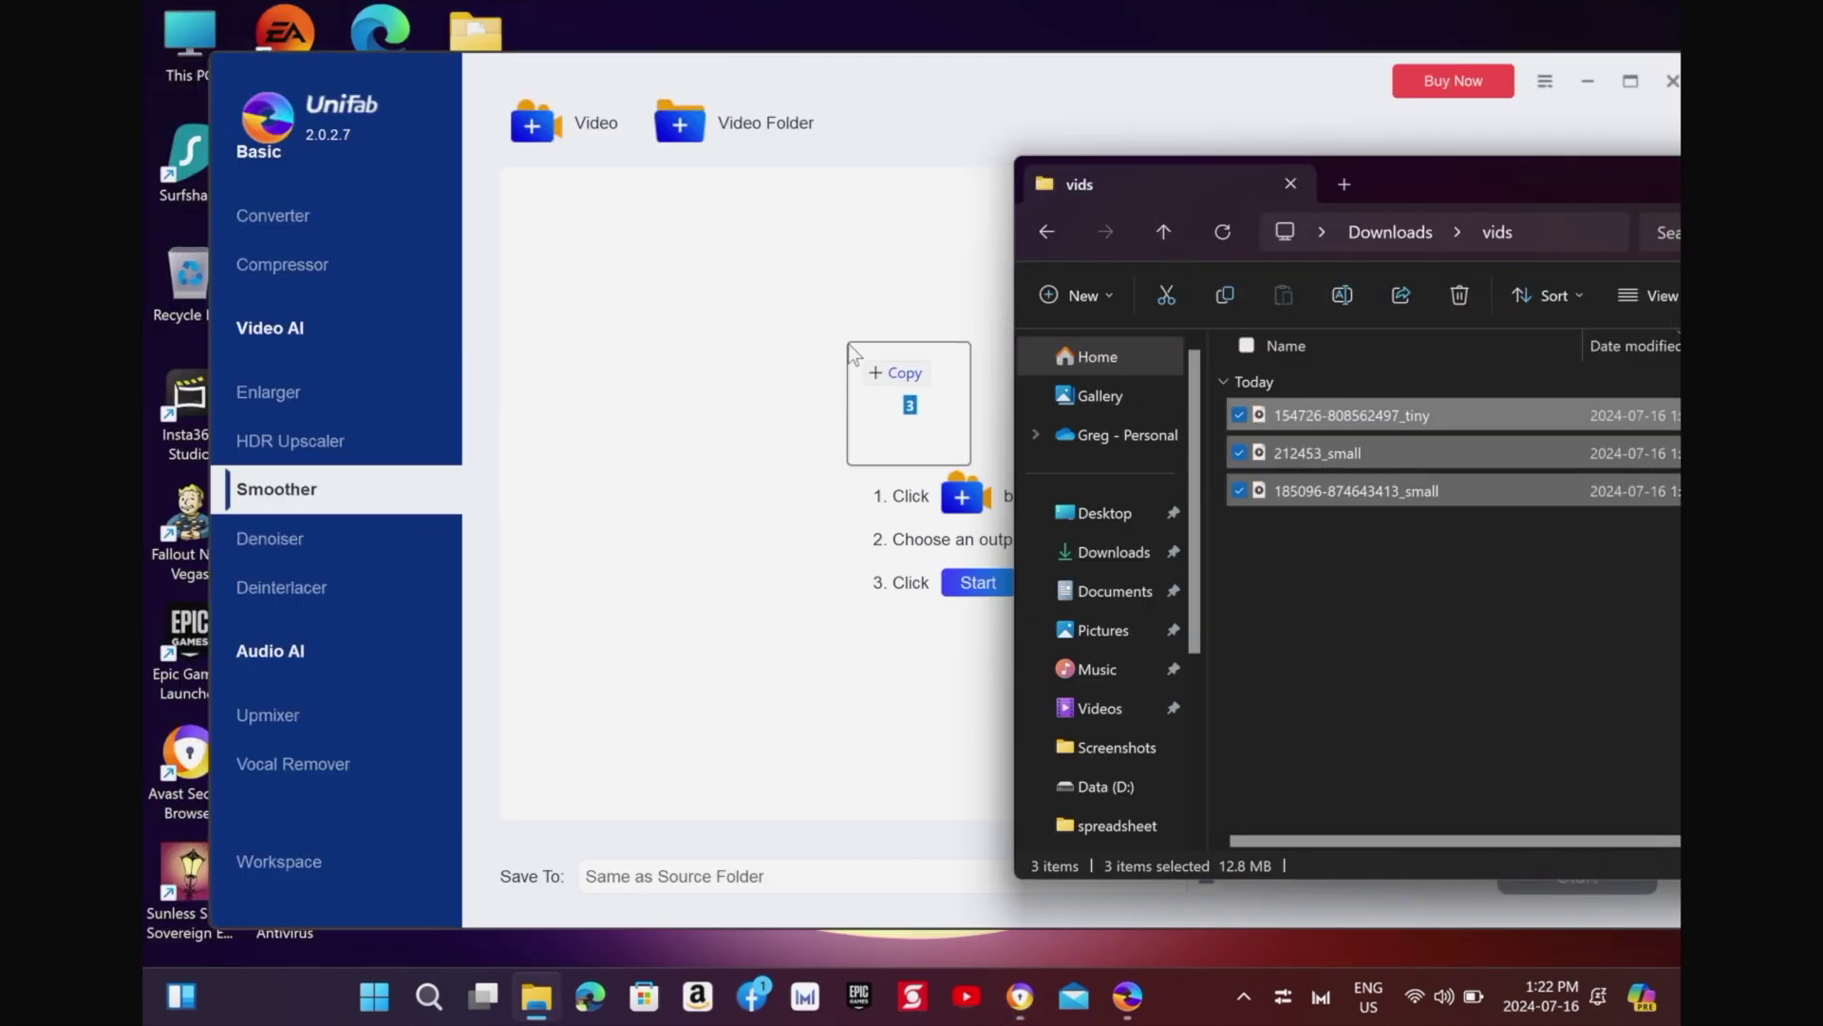
left_click_drag(849, 344, 850, 345)
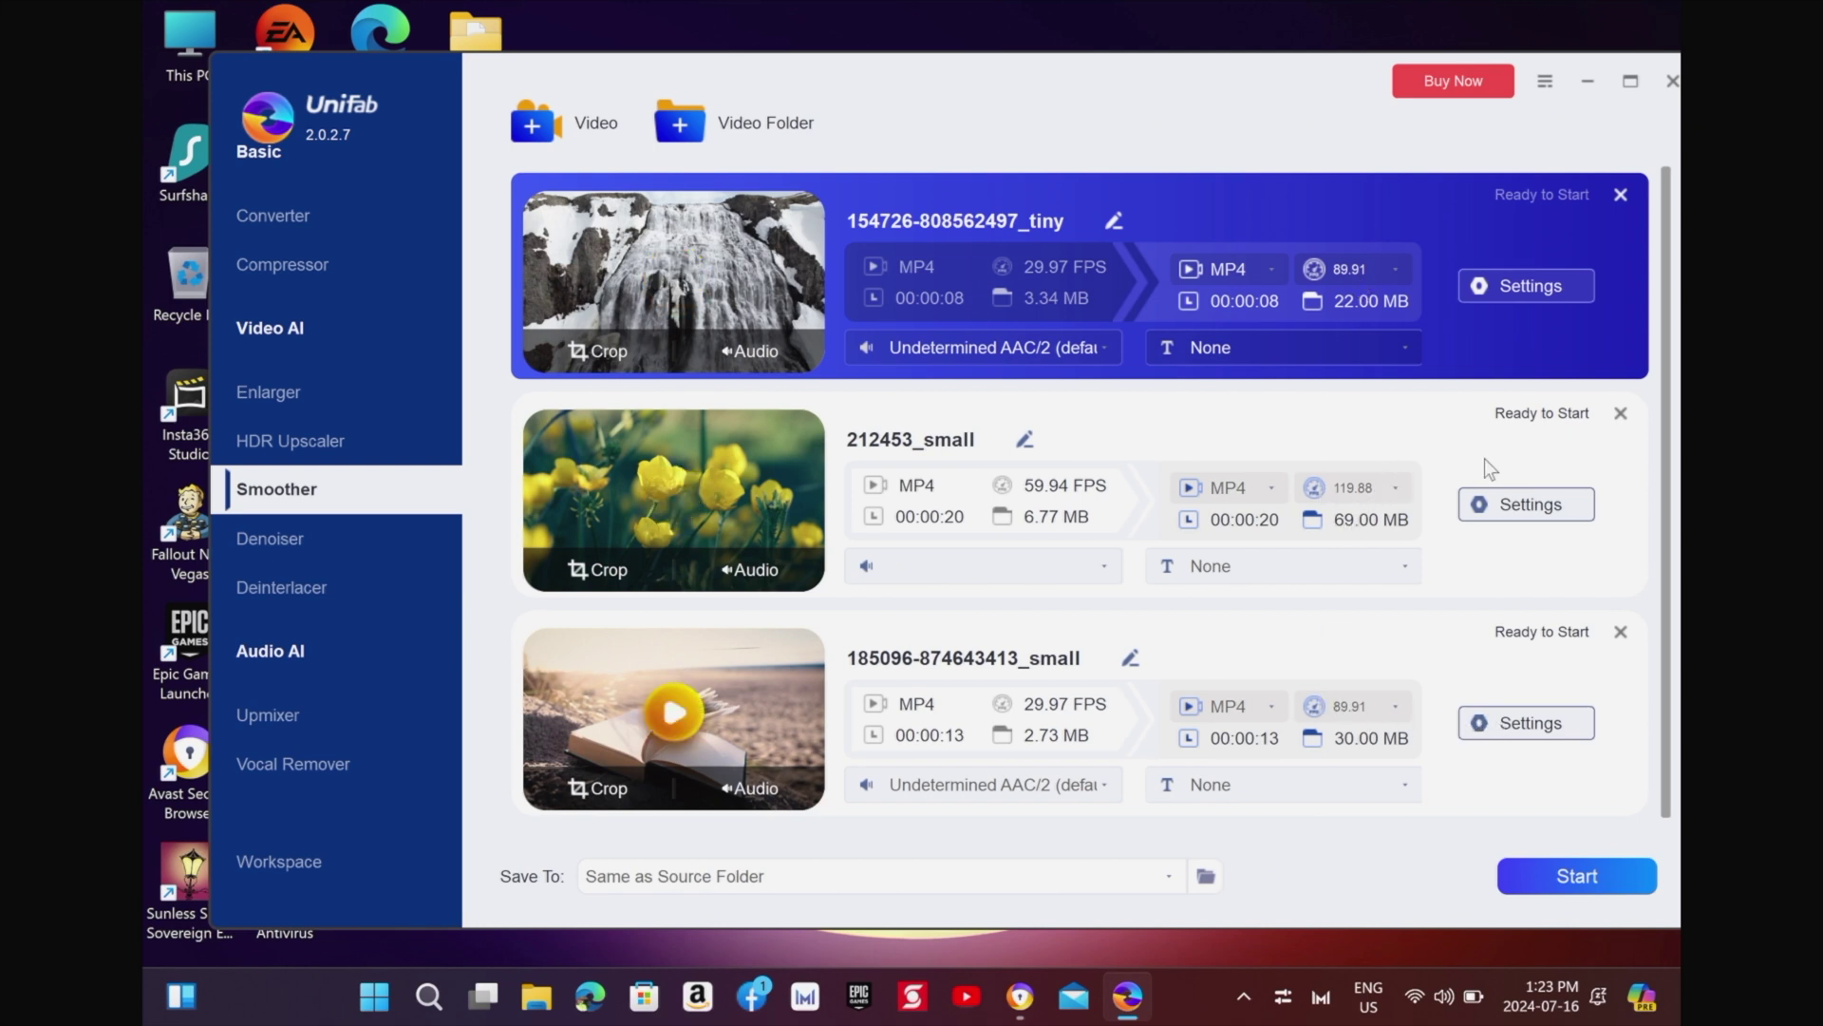
Raise the waterfall video's Smoother quality to High, check the frame rate and bit depth options, and apply the settings to all videos.
left_click(1558, 285)
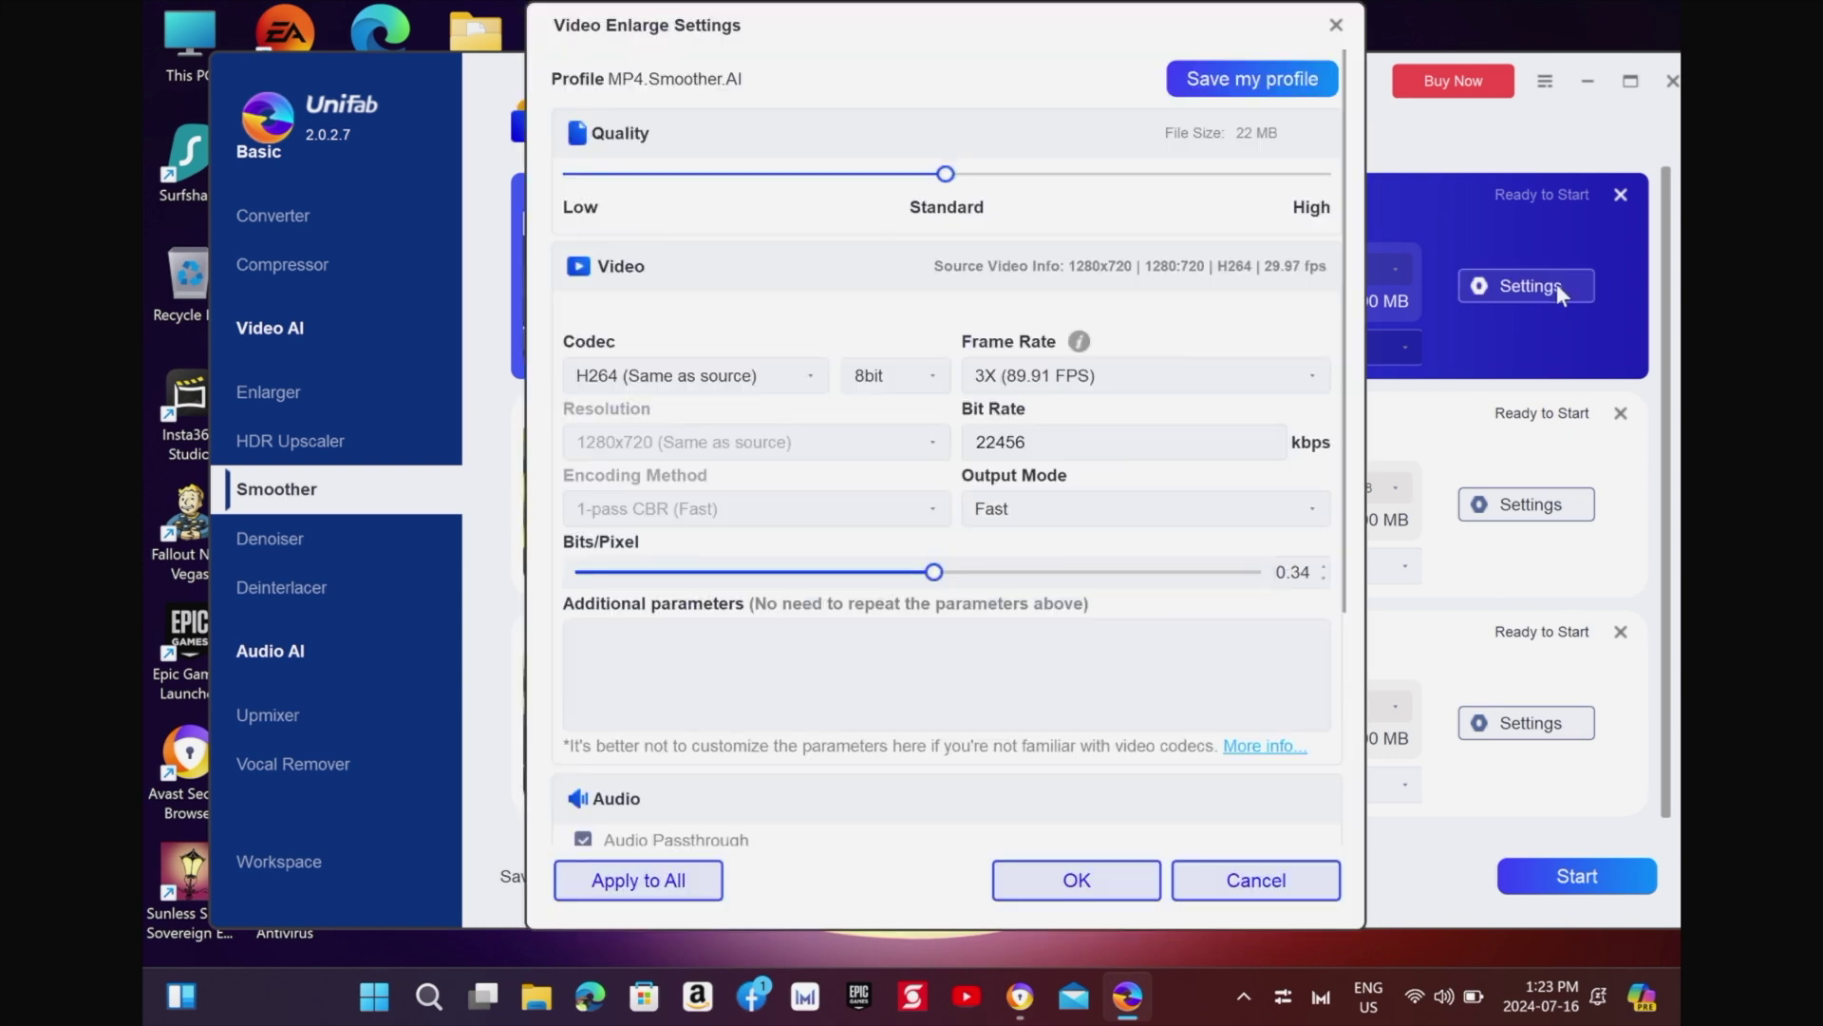
left_click(1004, 382)
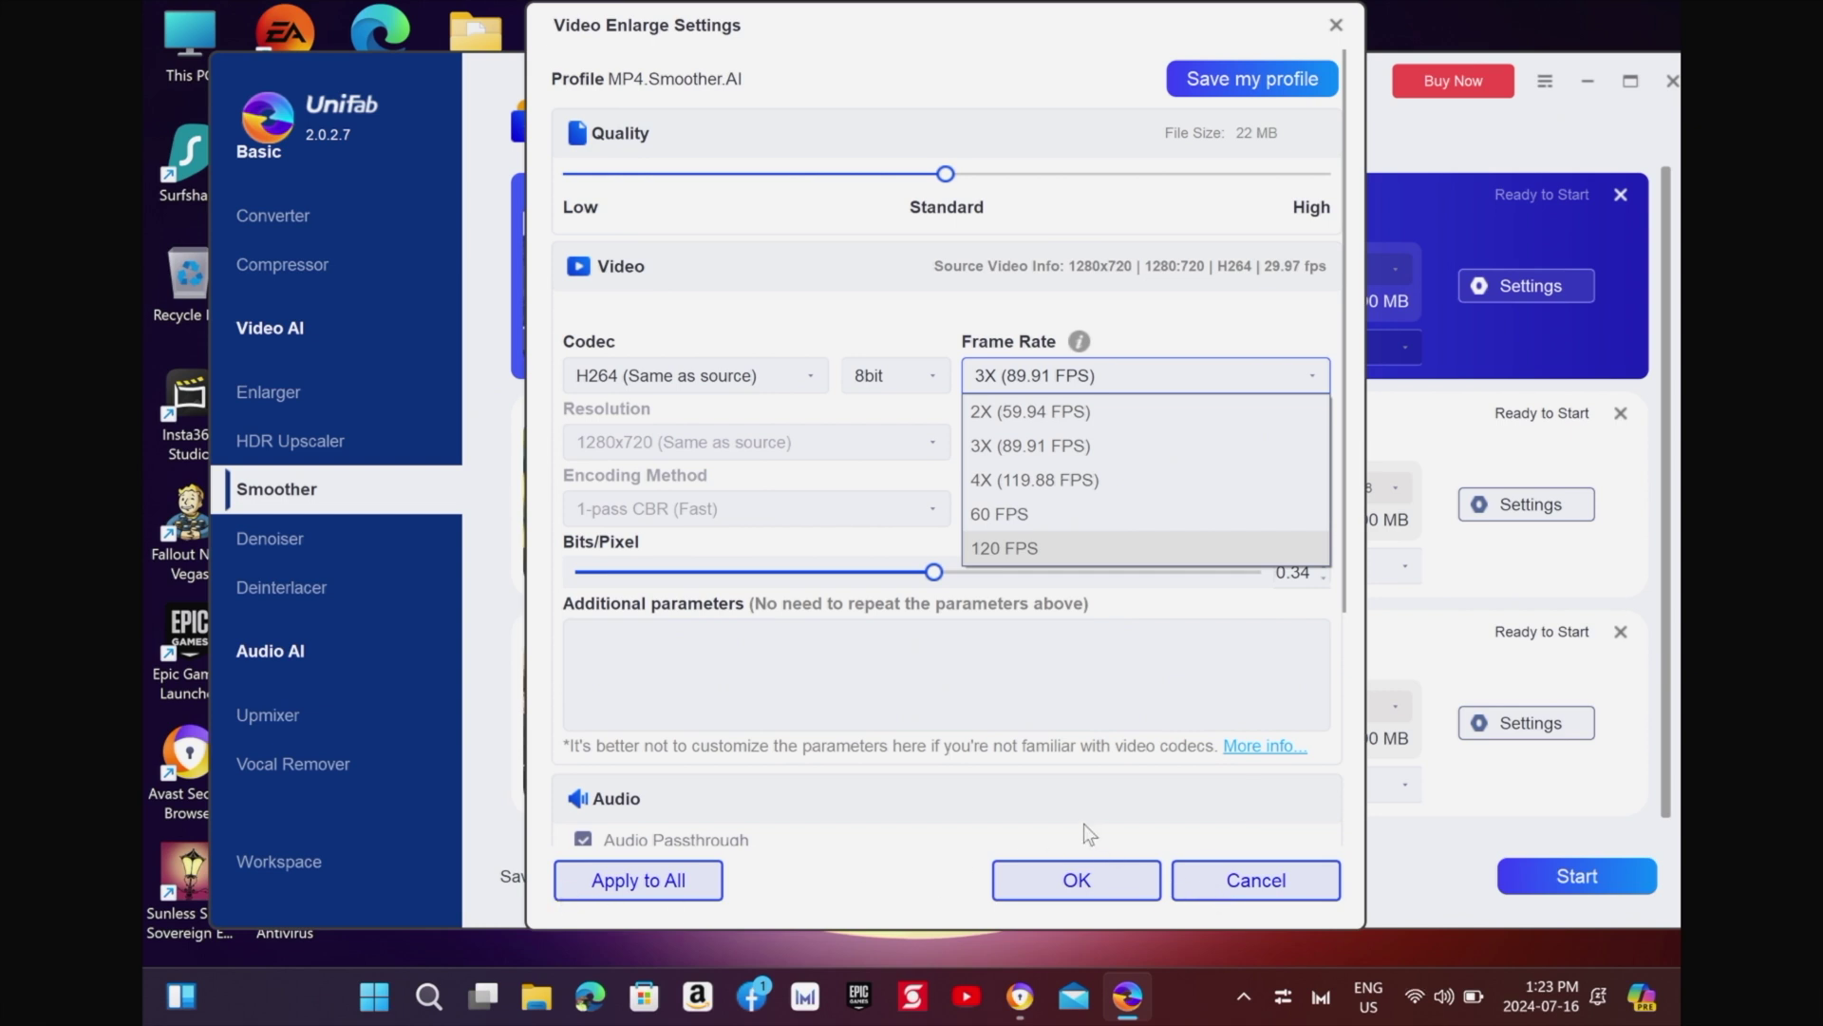
left_click(900, 386)
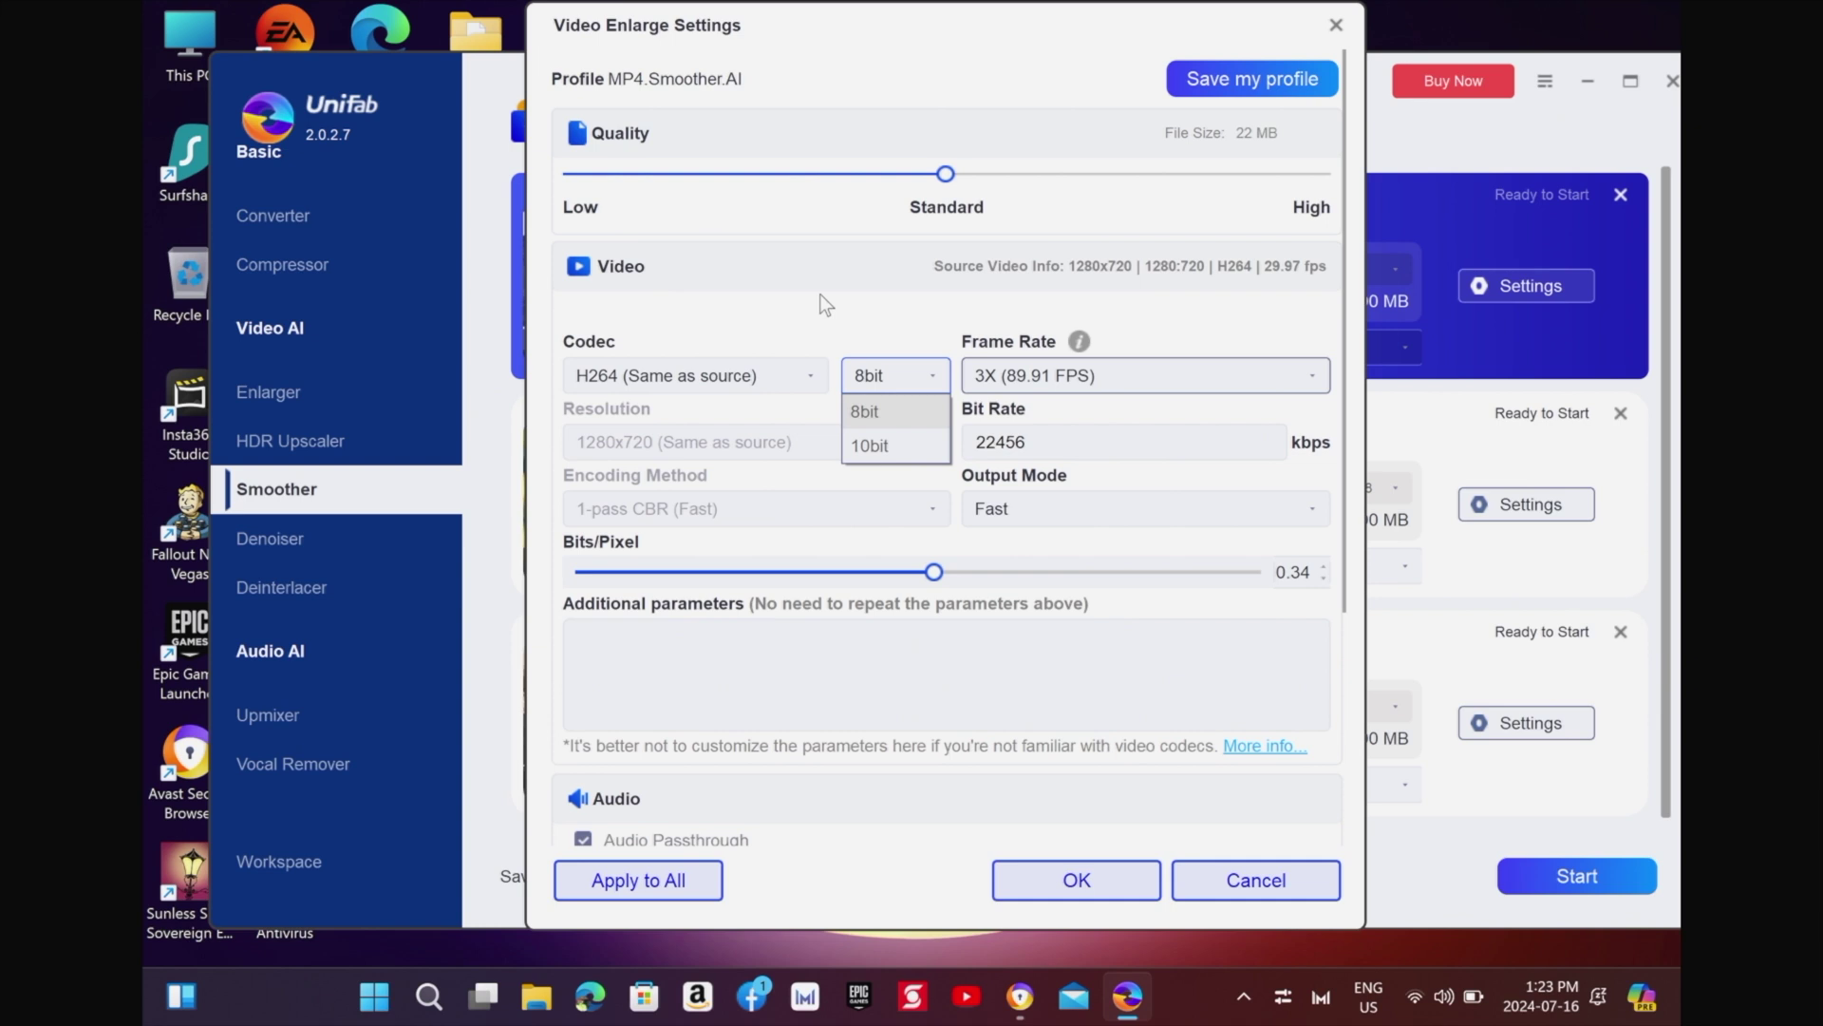
left_click(955, 173)
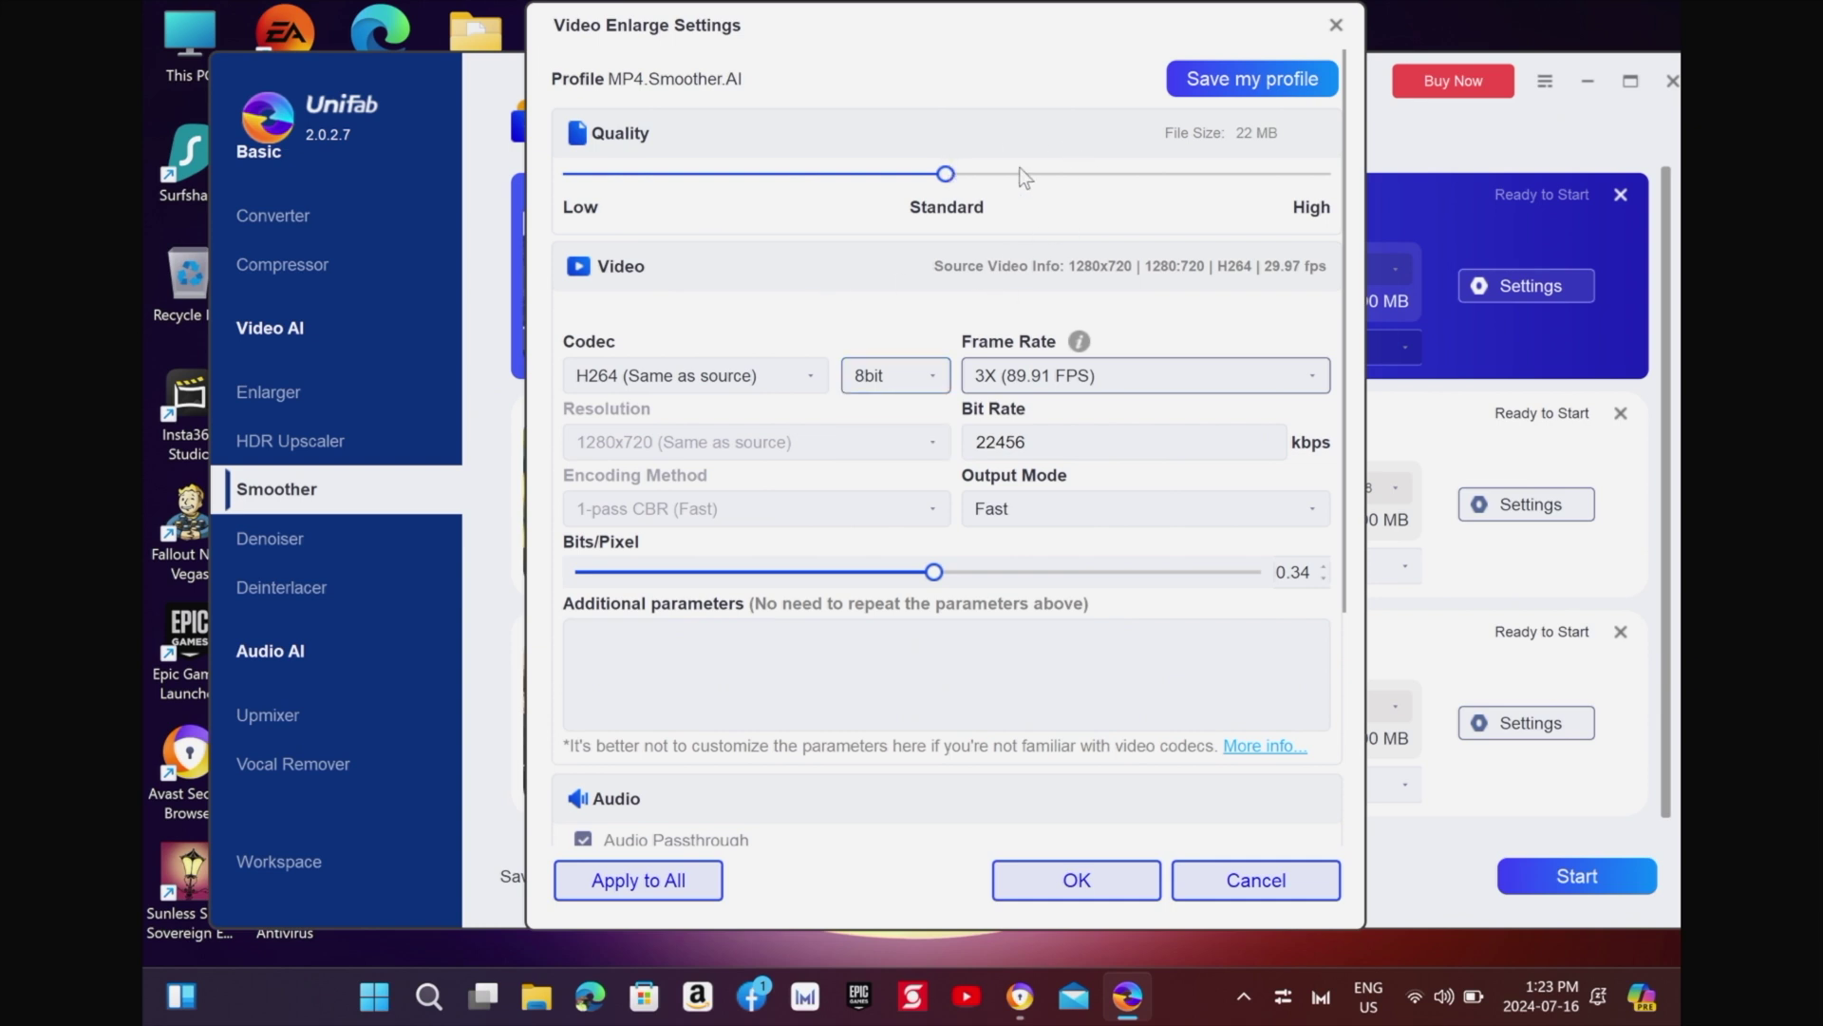
left_click_drag(1019, 166, 1402, 186)
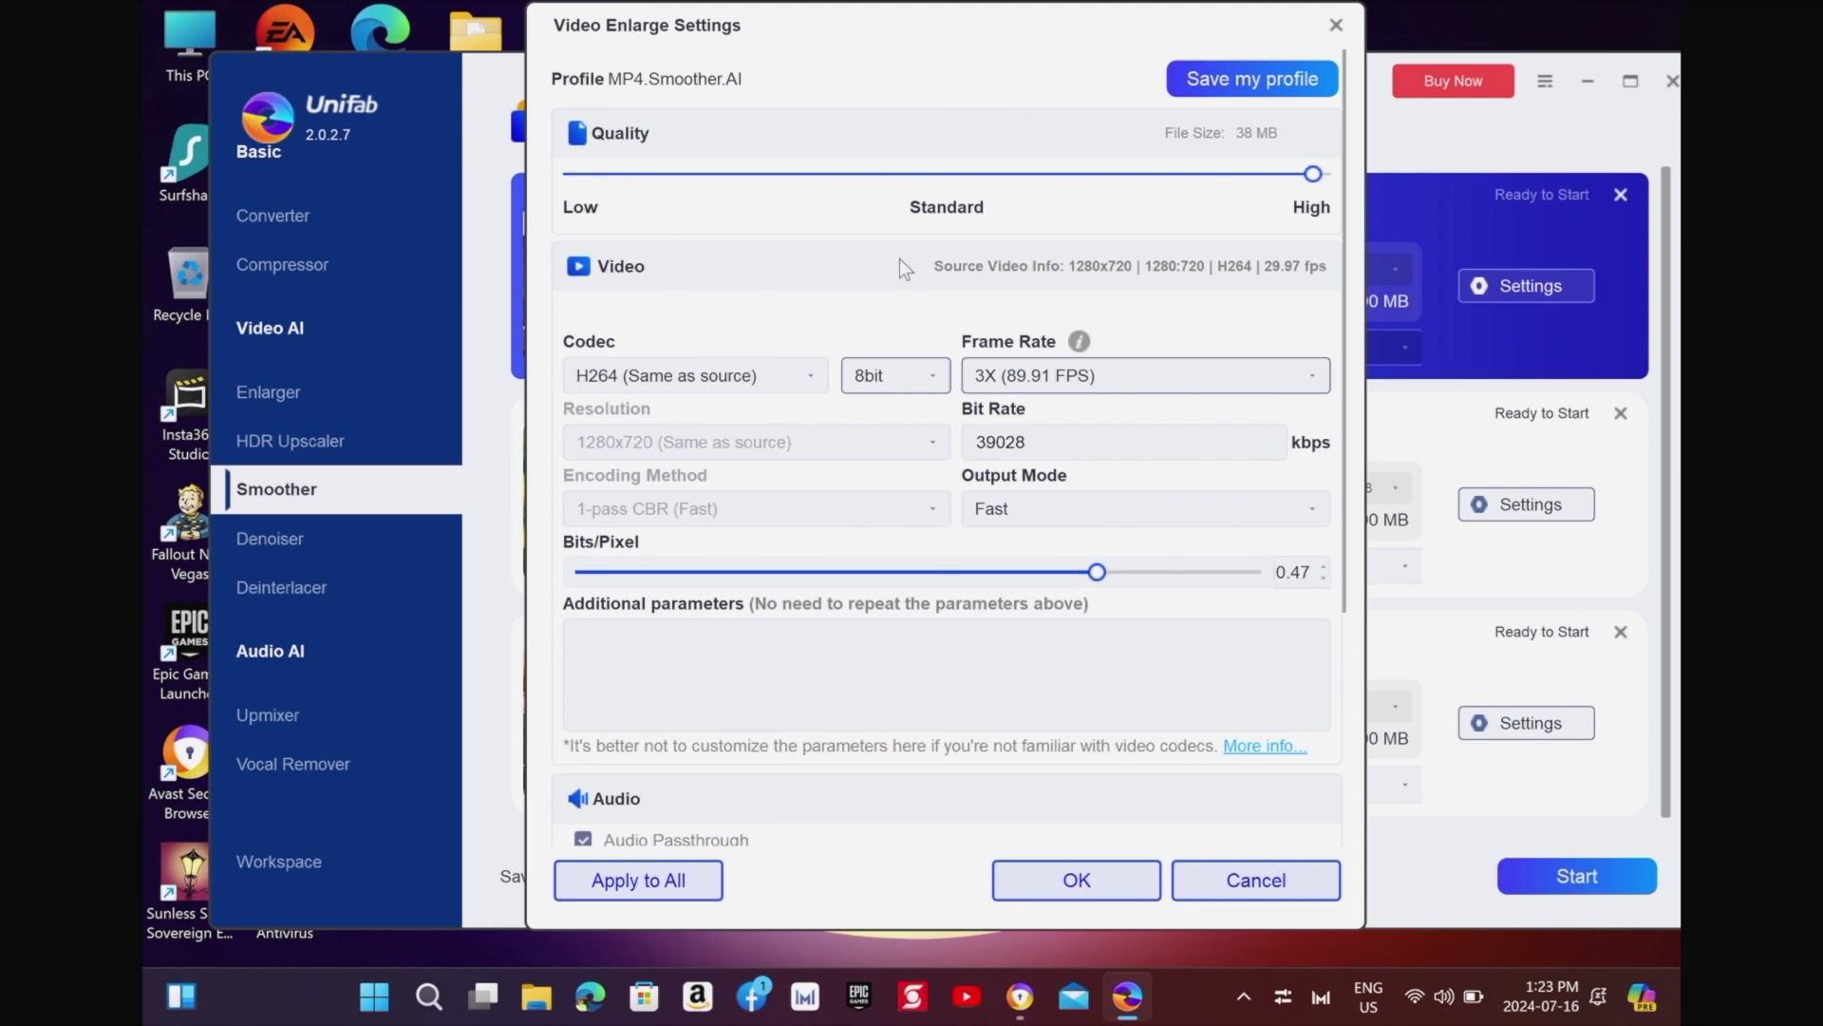
left_click(611, 874)
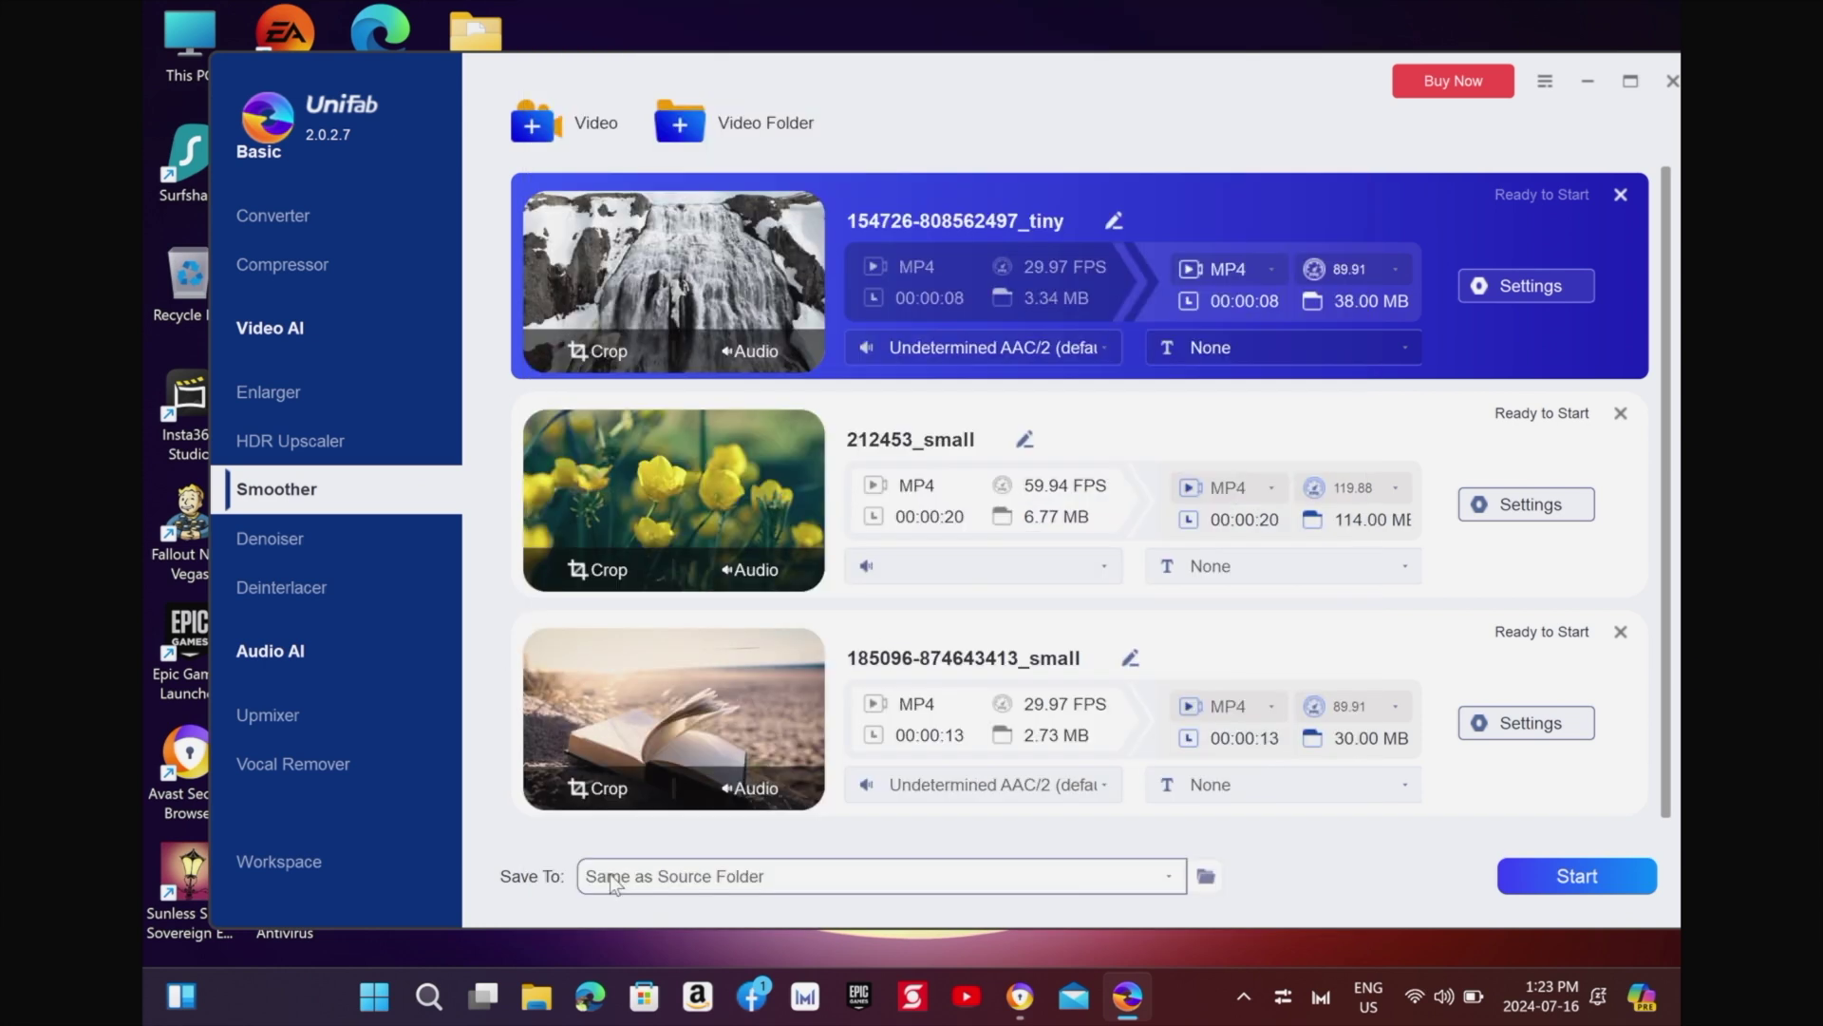
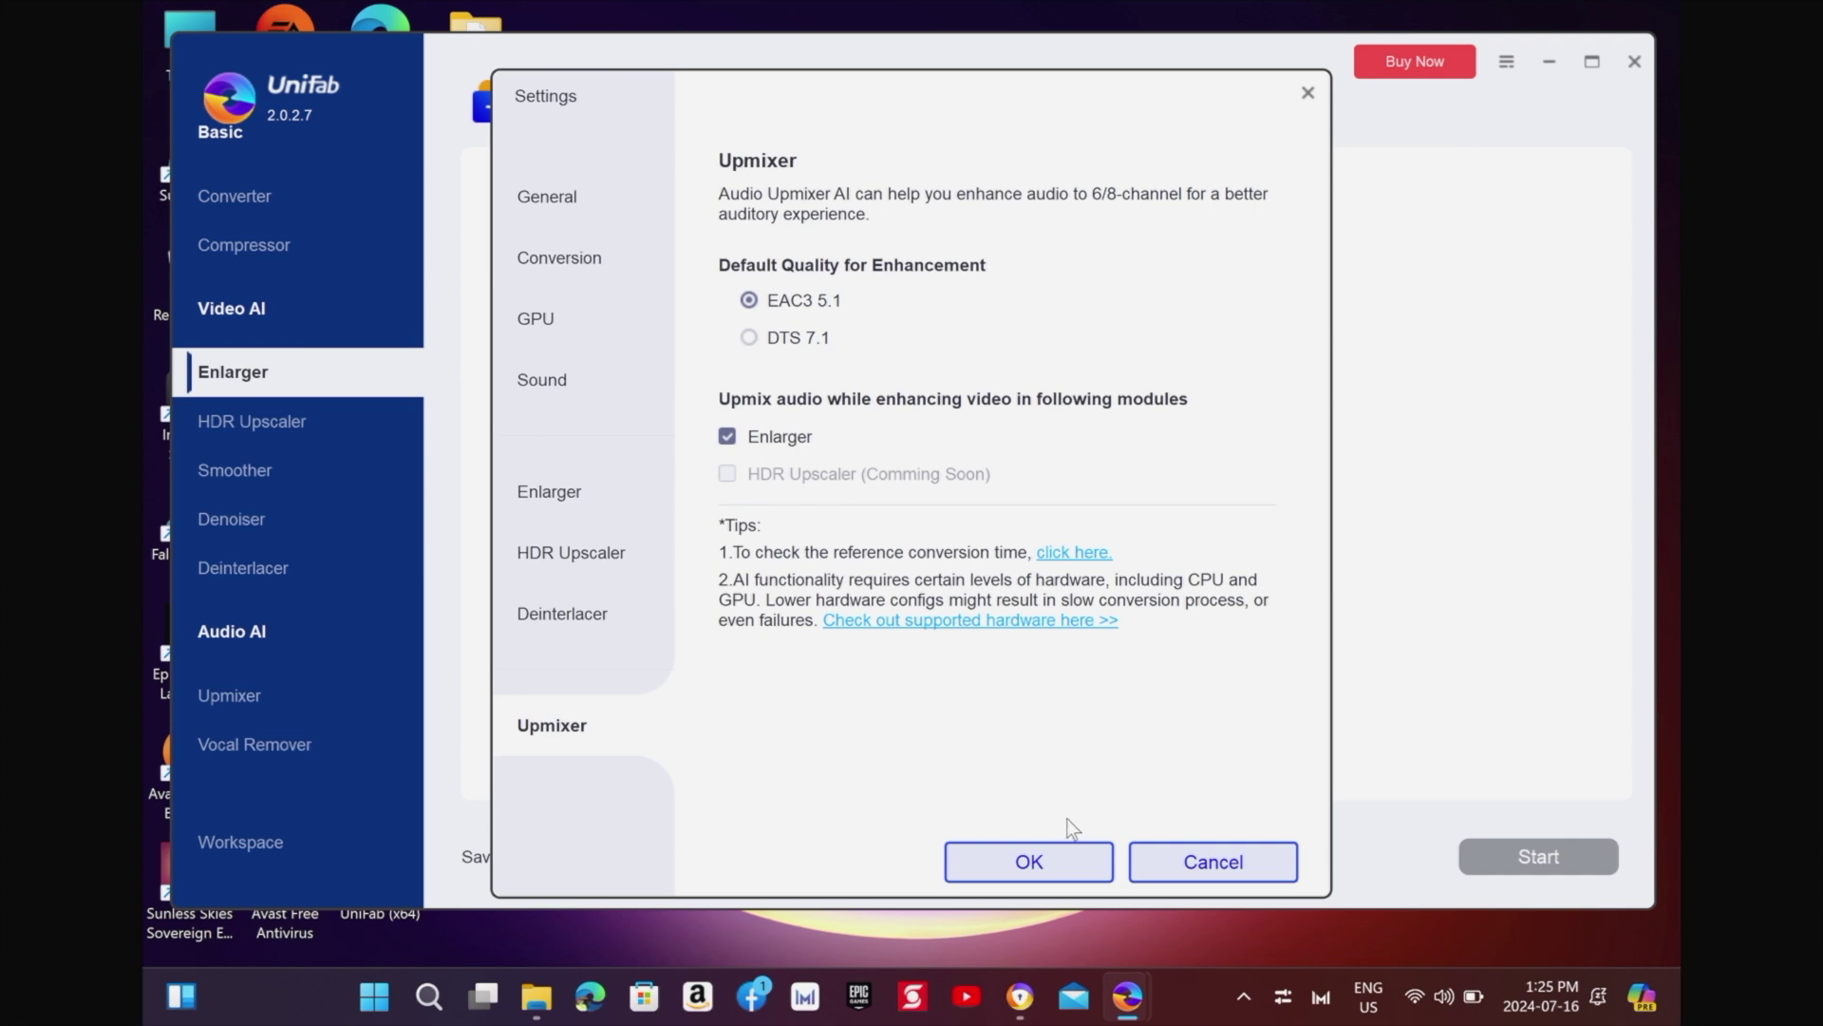
Confirm the Upmixer settings with EAC3 5.1 audio and set the Enlarger output resolution of all three videos to 4K.
left_click(1030, 861)
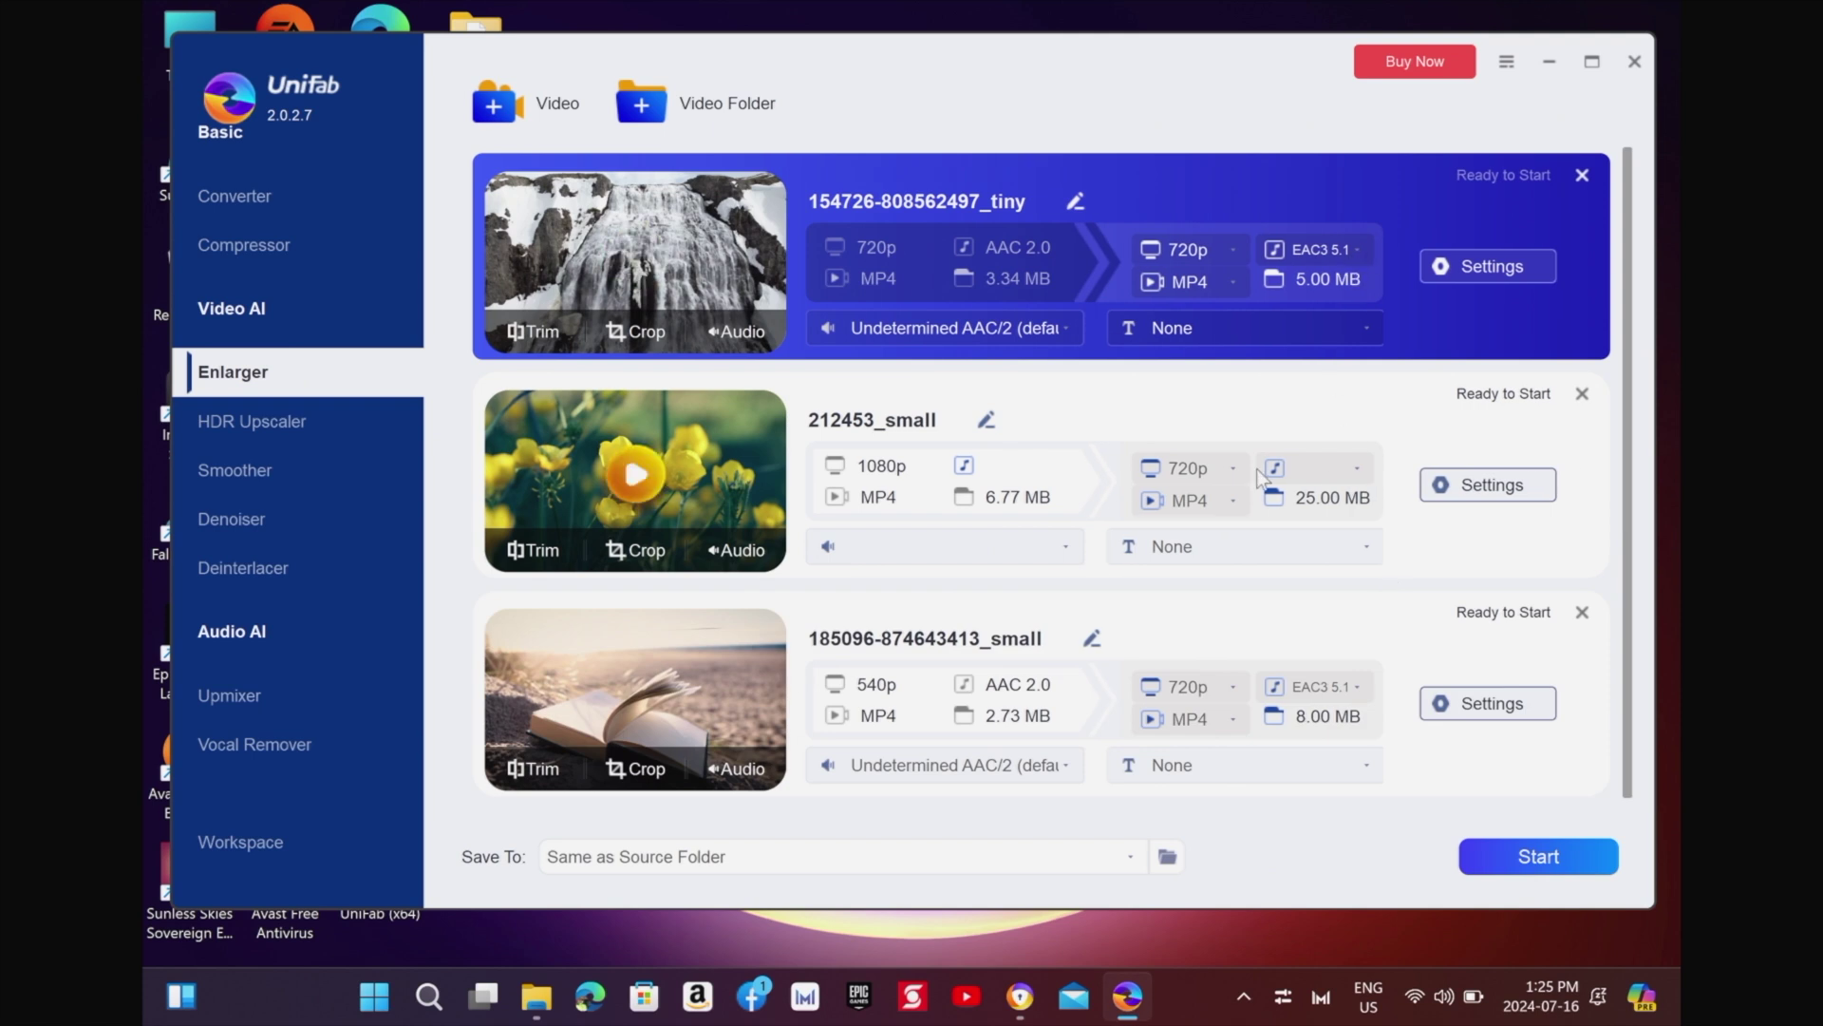
left_click(1216, 255)
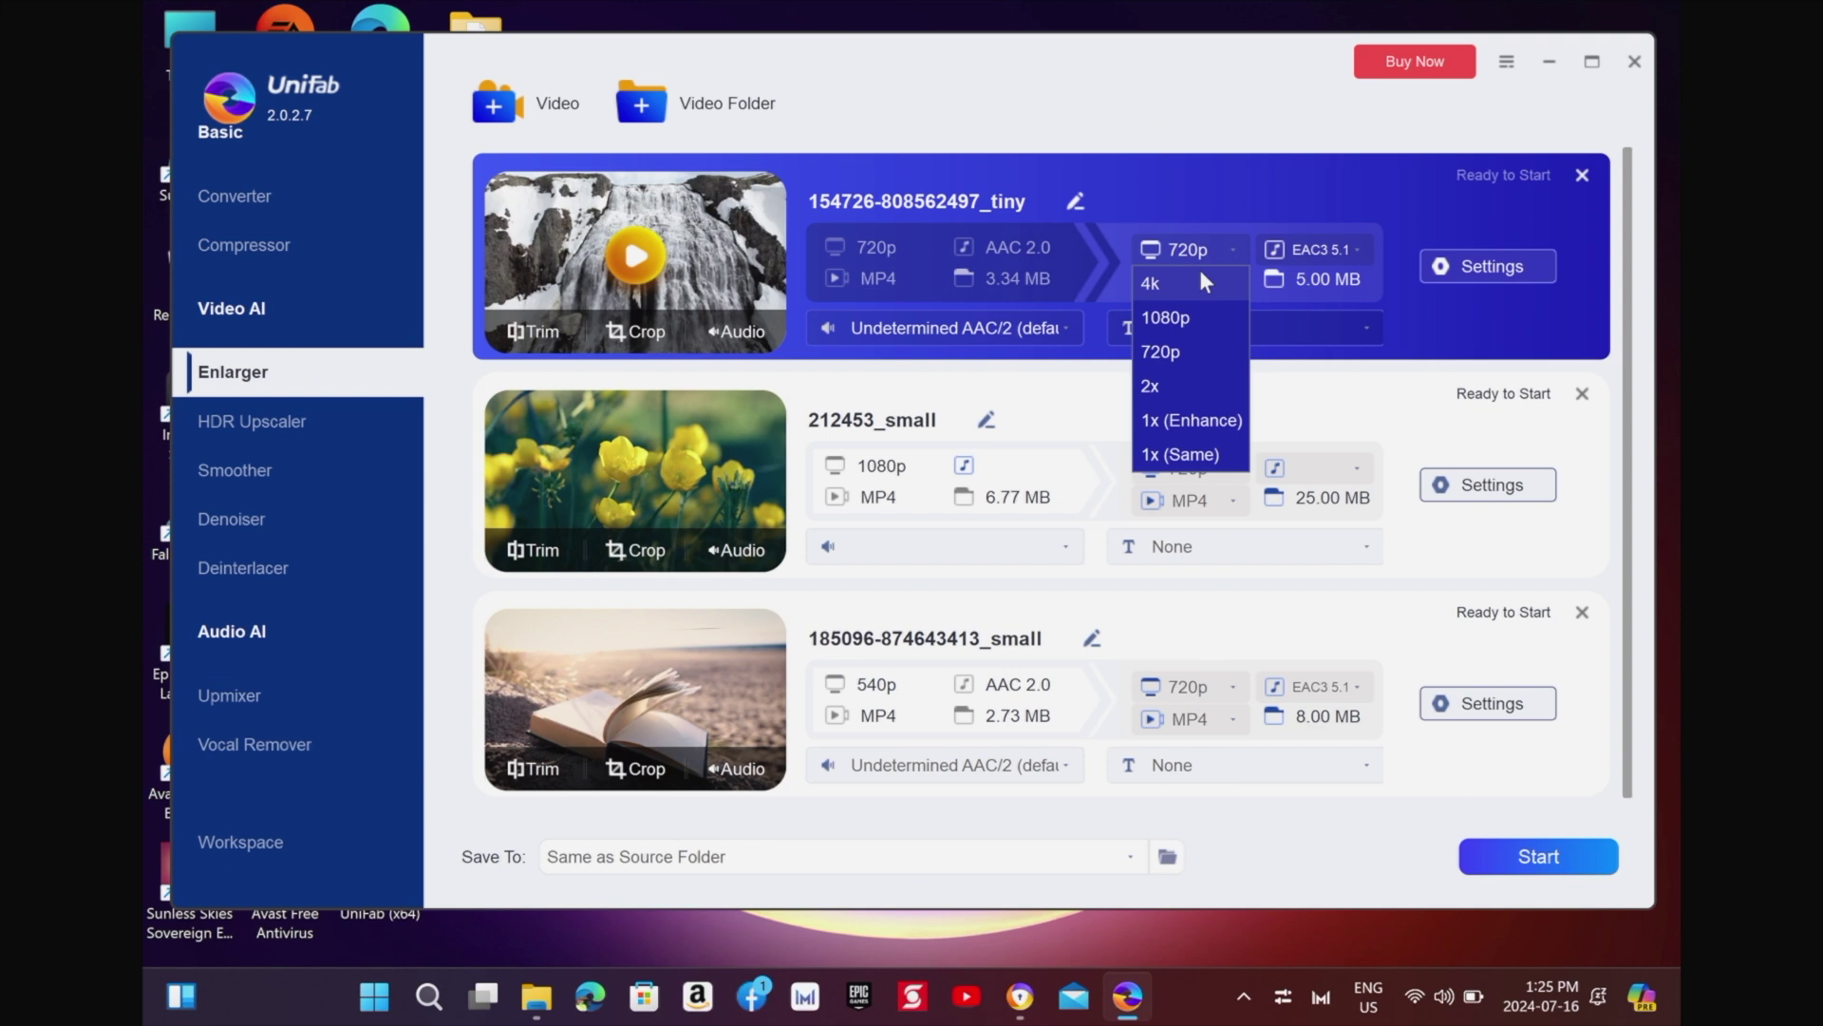
left_click(1201, 276)
left_click(1220, 464)
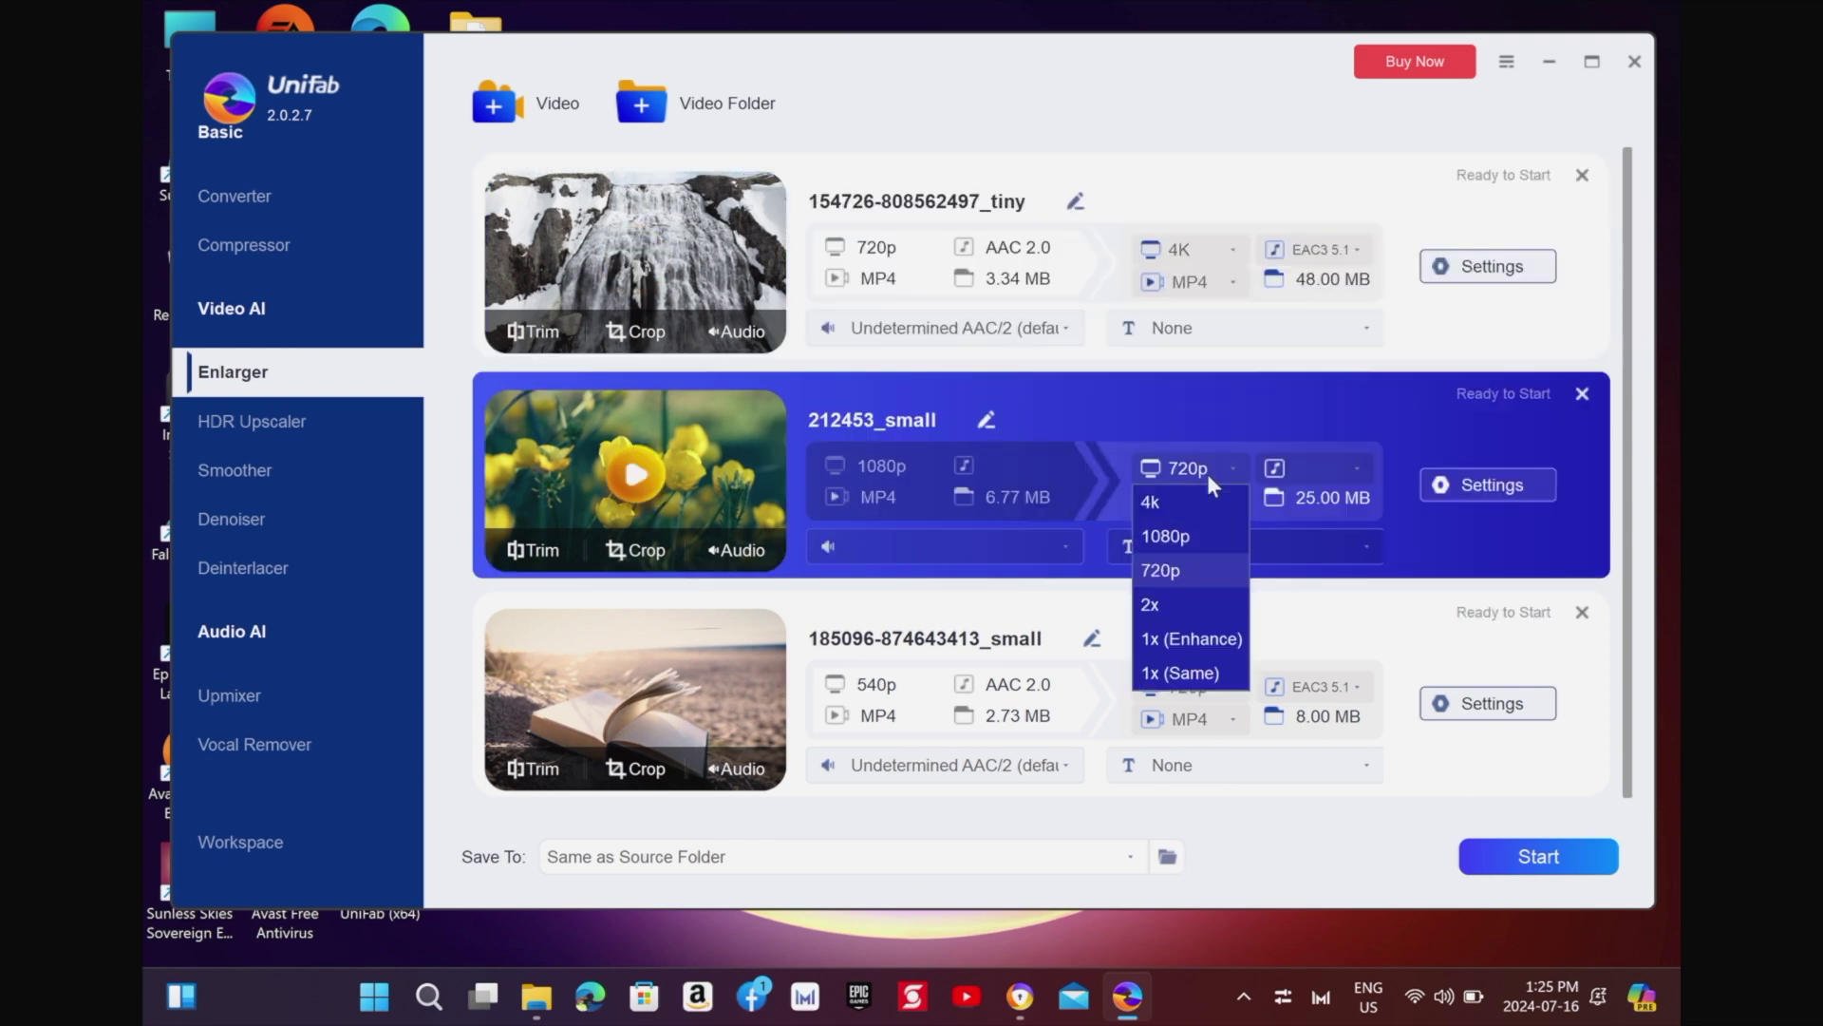
left_click(1198, 503)
left_click(1207, 684)
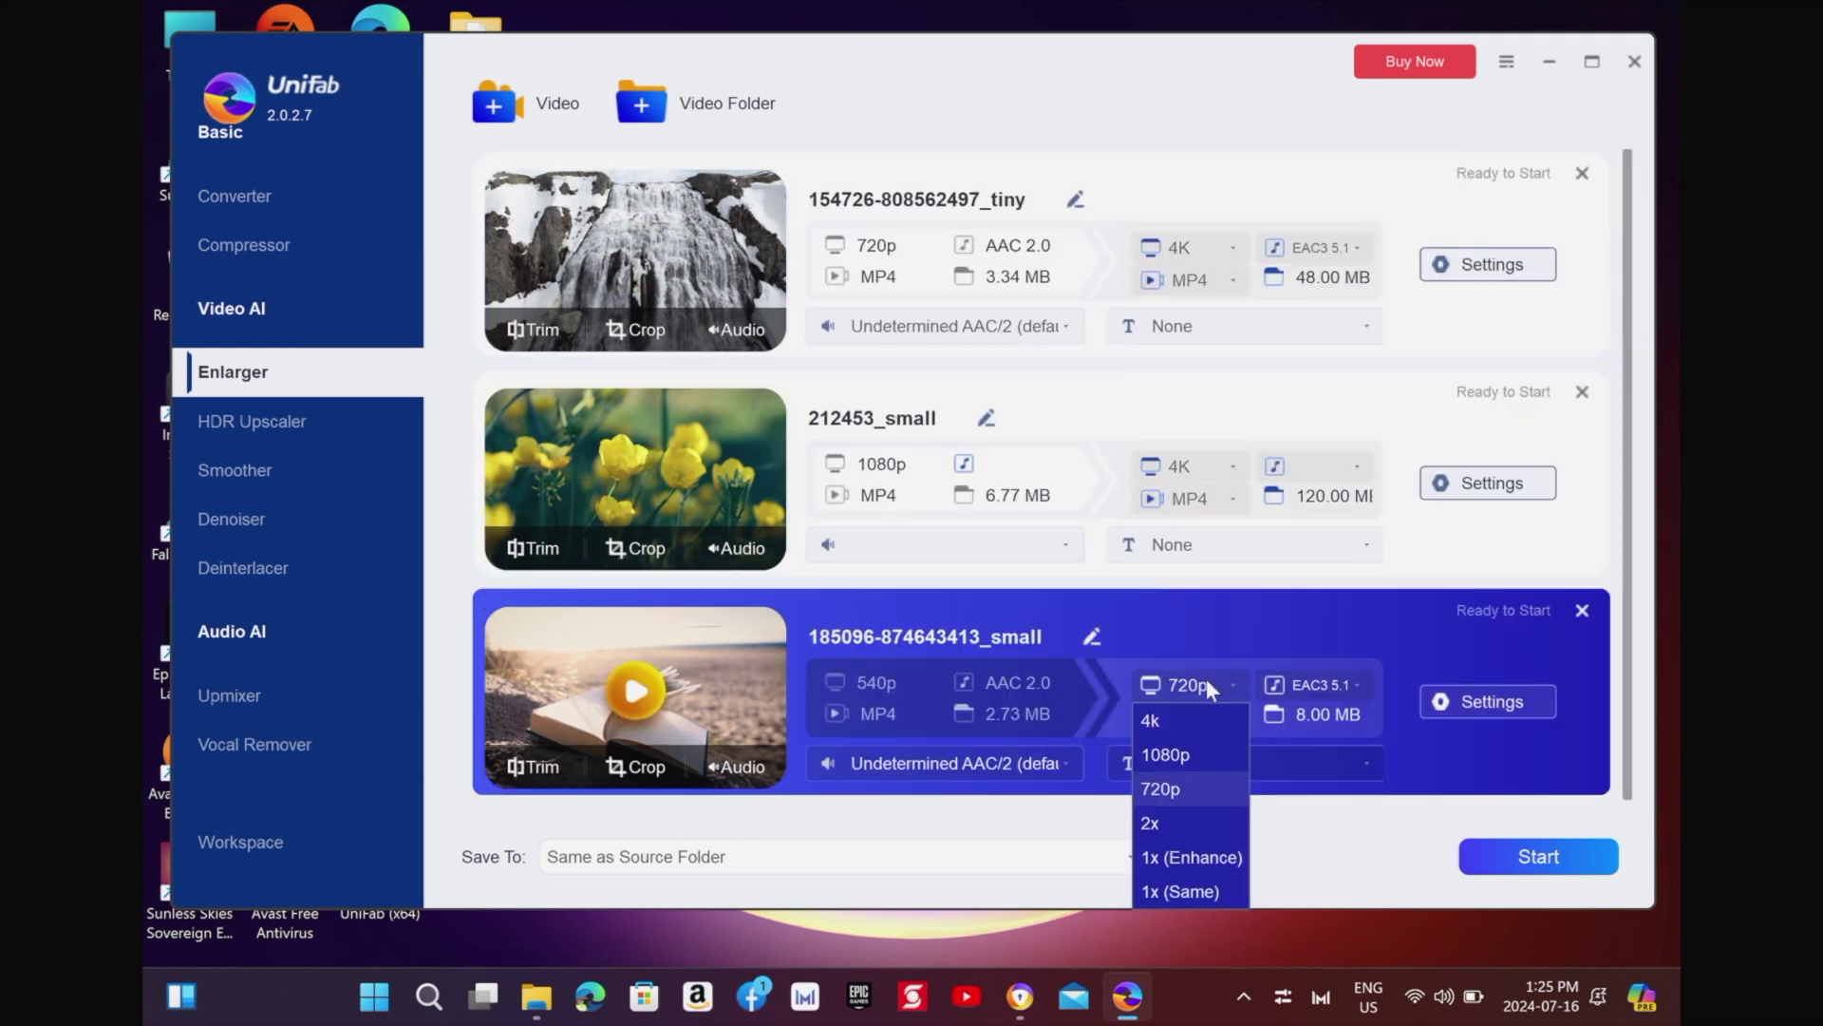
left_click(1191, 718)
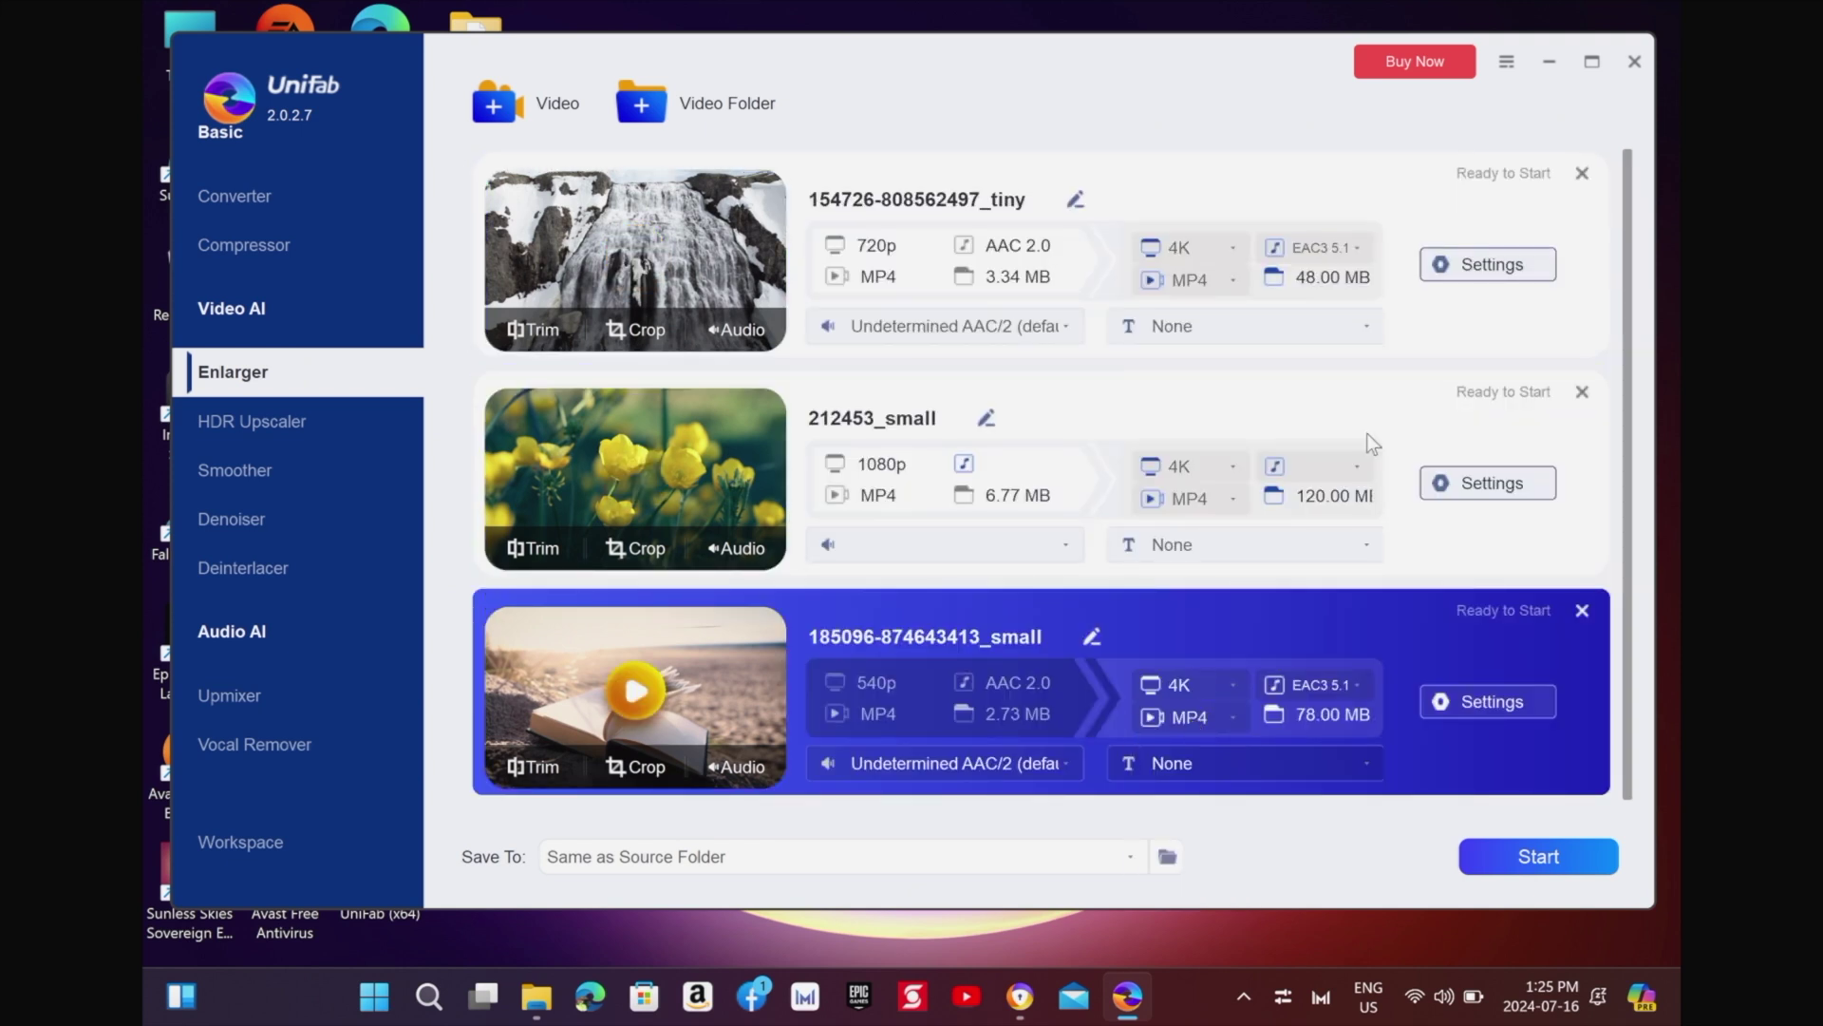
Raise the waterfall video's Enlarger quality to High, check the codec options, keep the Universal Enhancer model, and apply the settings to all videos.
left_click(1500, 263)
left_click_drag(907, 173, 1365, 163)
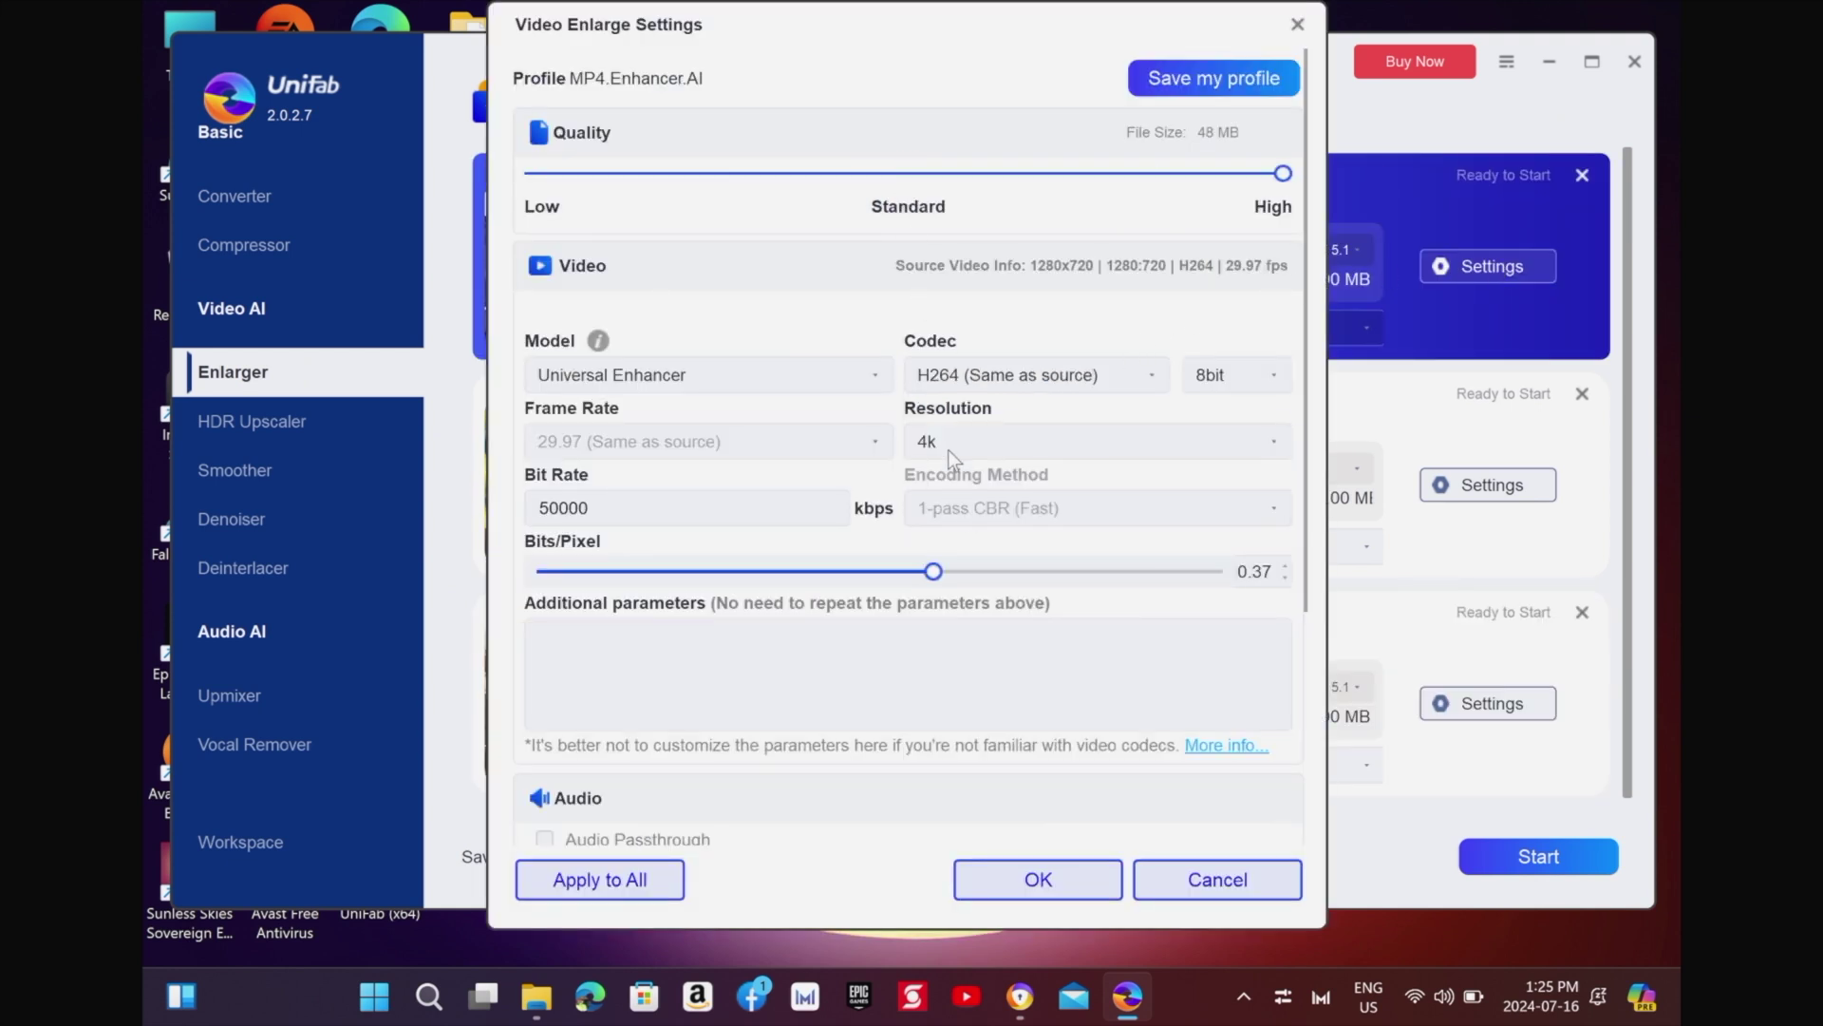
left_click(1031, 377)
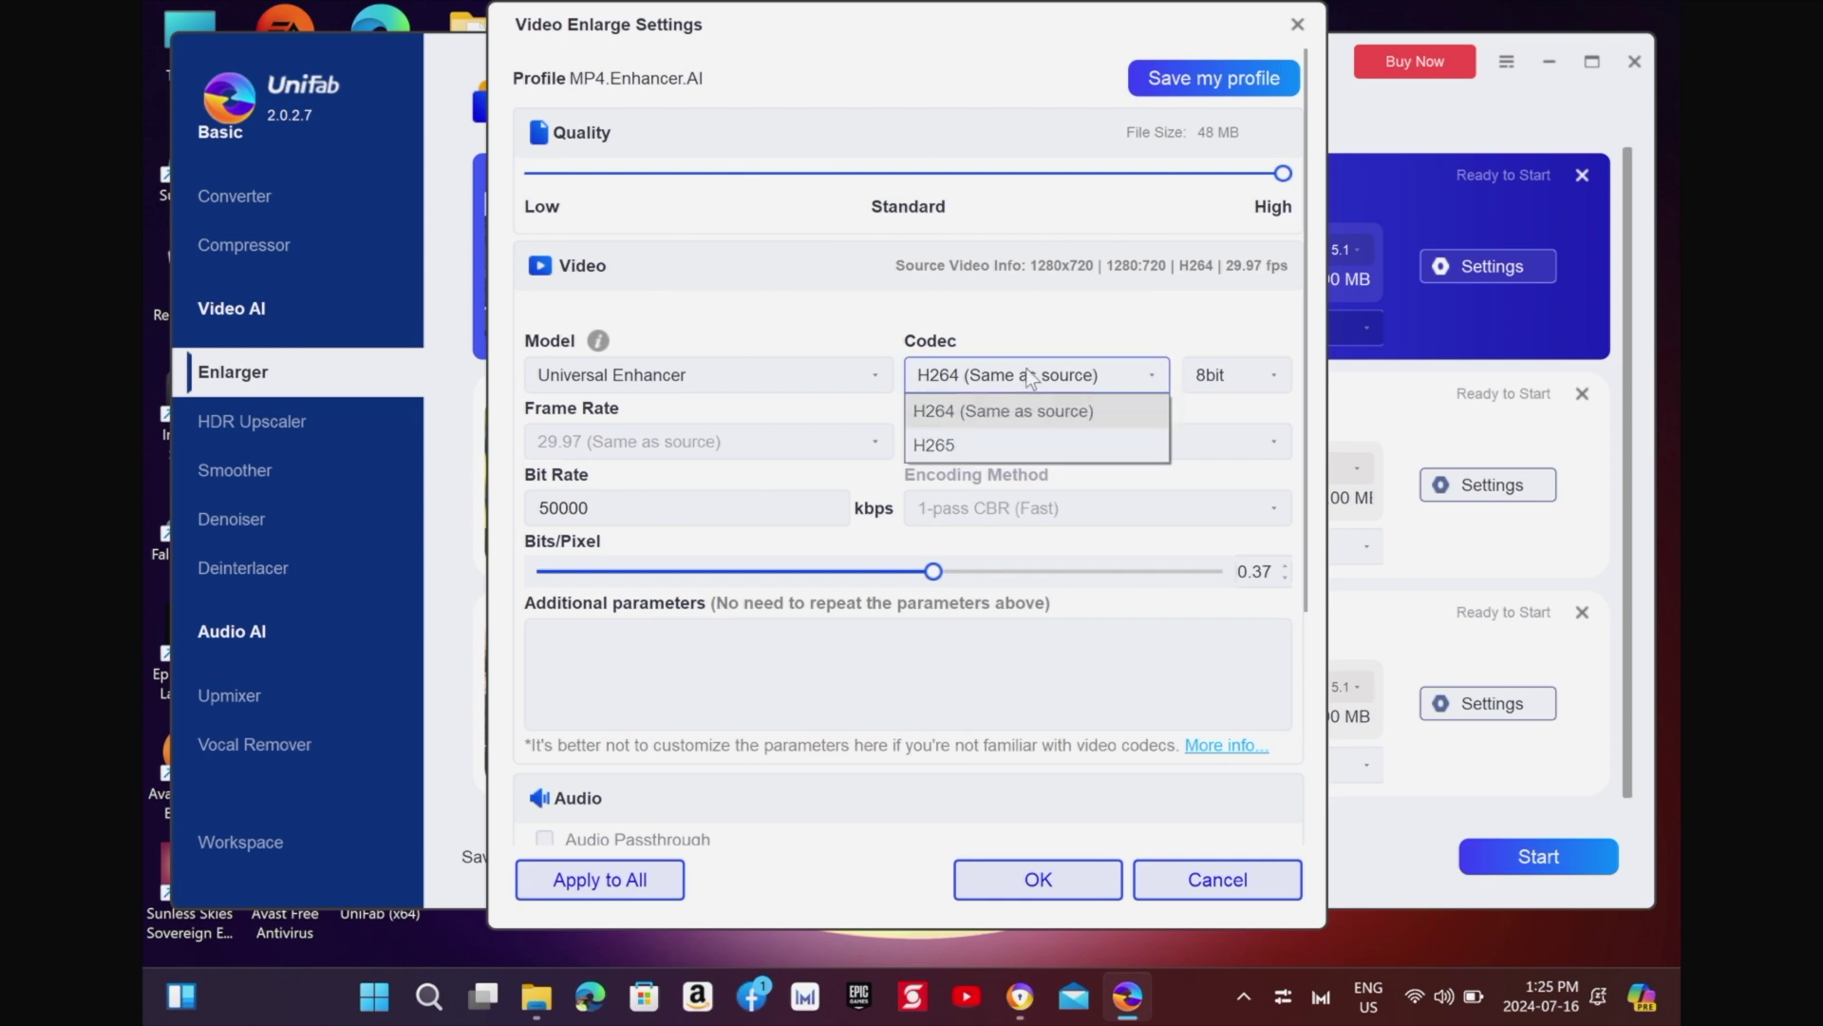
left_click(756, 373)
left_click(690, 411)
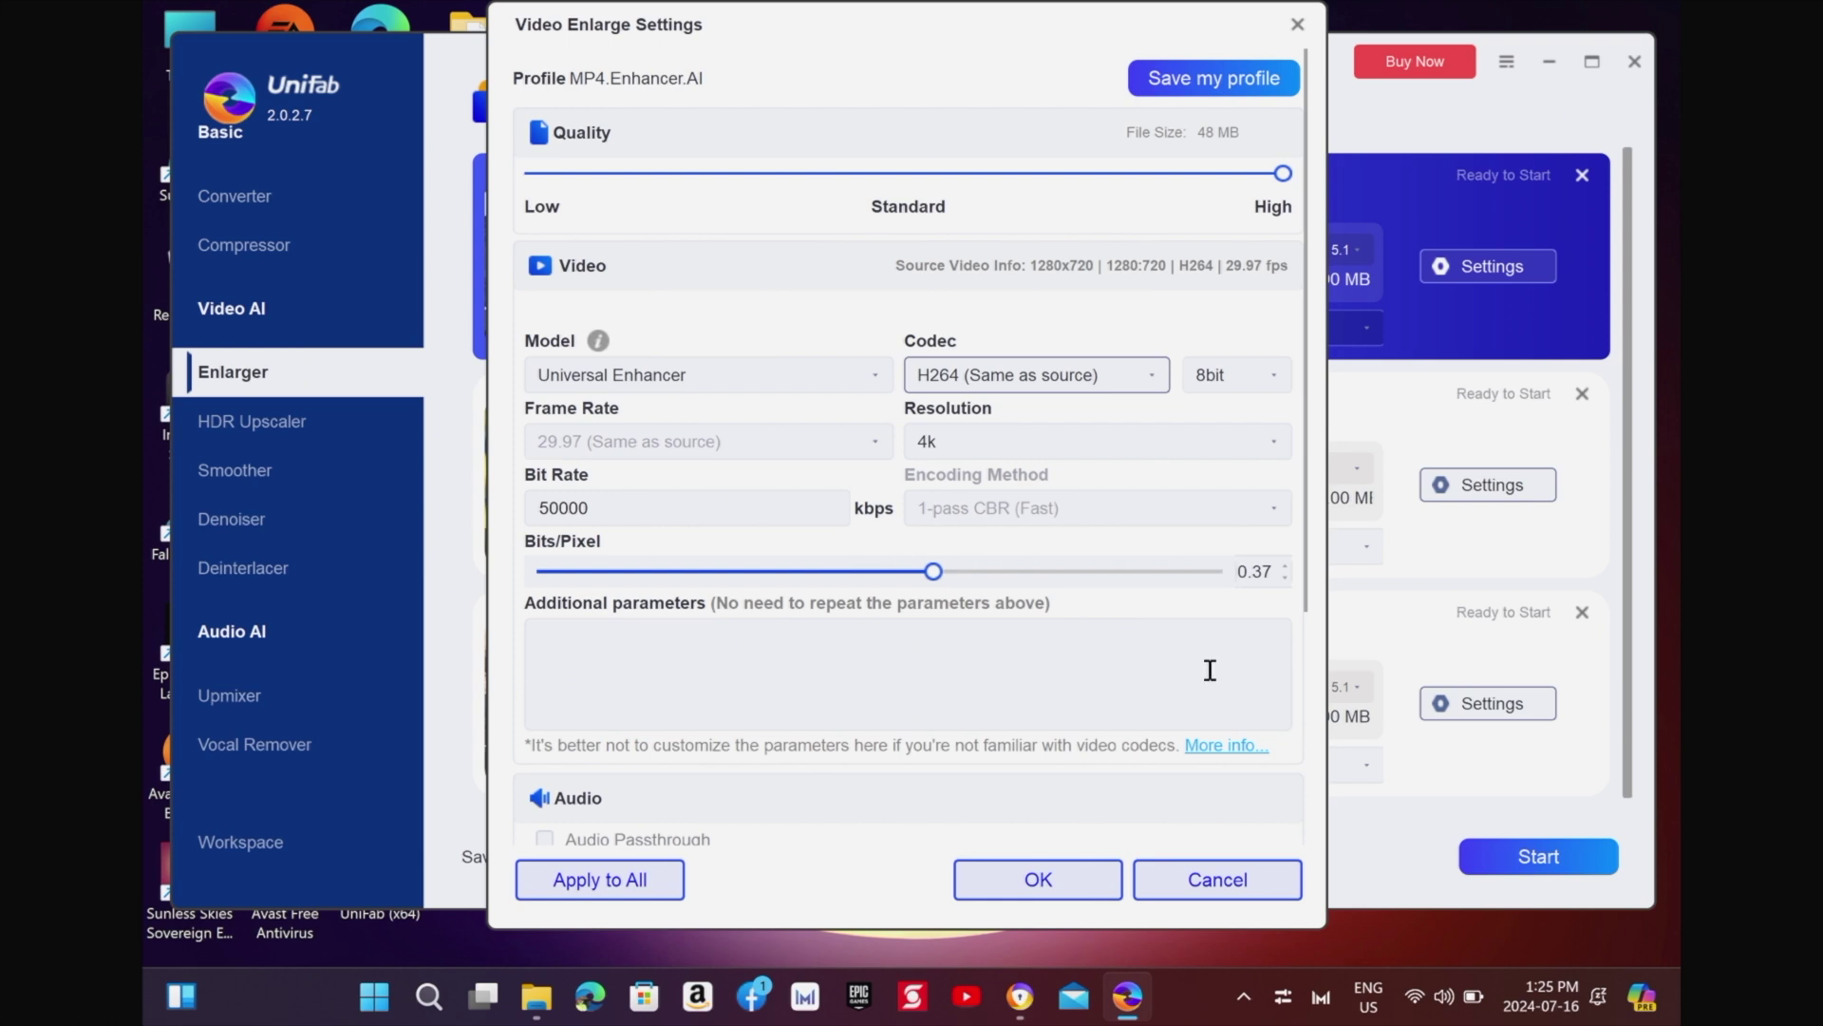
left_click(1071, 727)
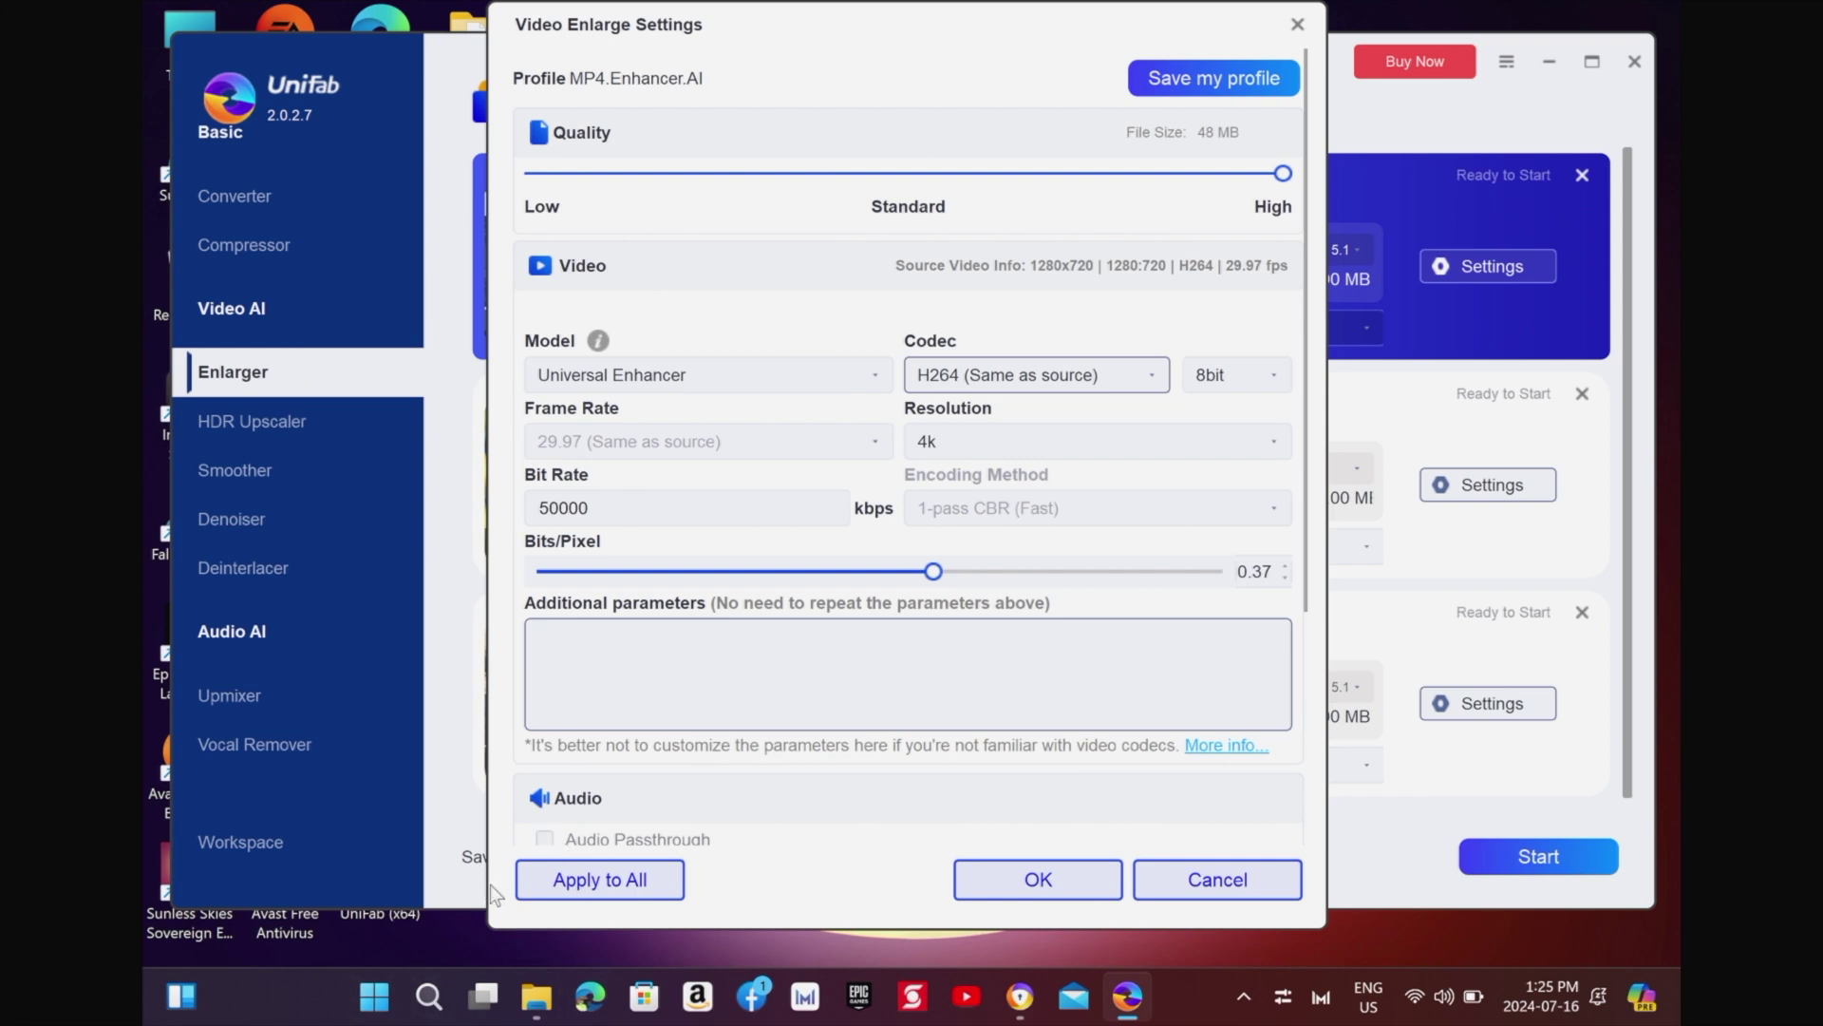
left_click(570, 879)
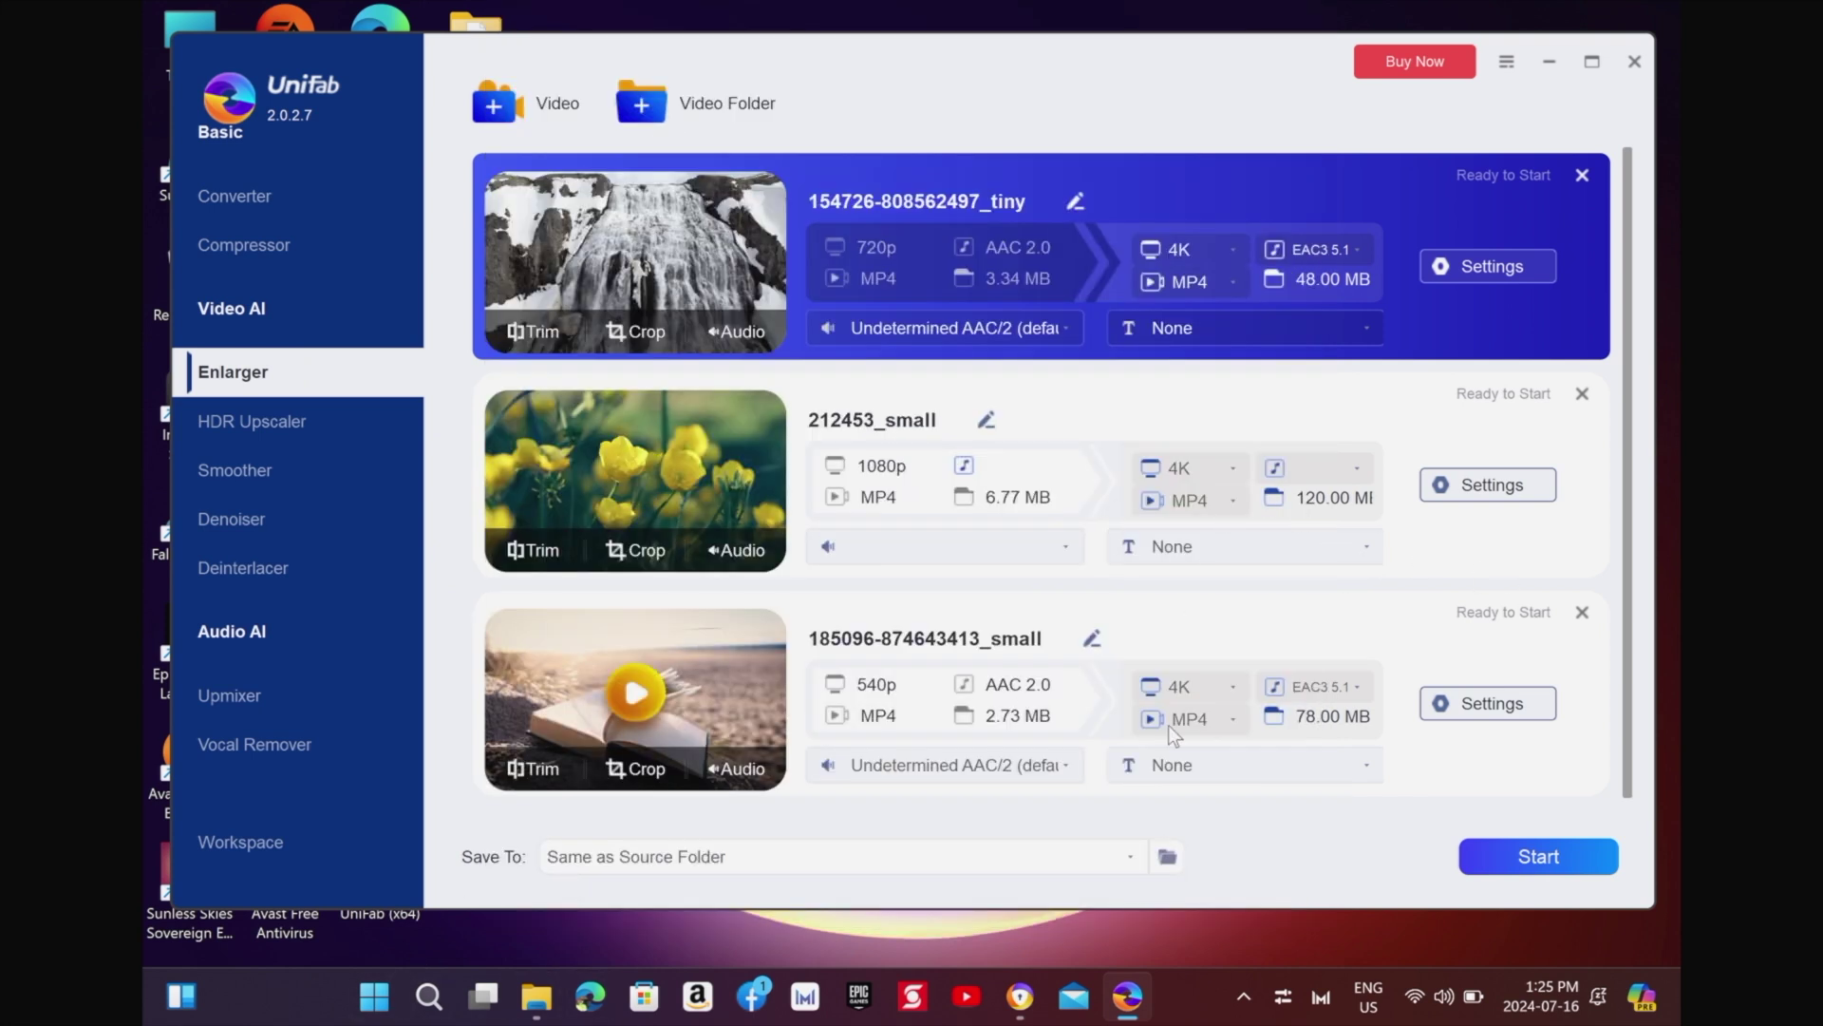
Start the 4K Enlarger processing of all three videos, continuing with the trial version, and look through the queued jobs in the workspace.
mouse_move(724, 489)
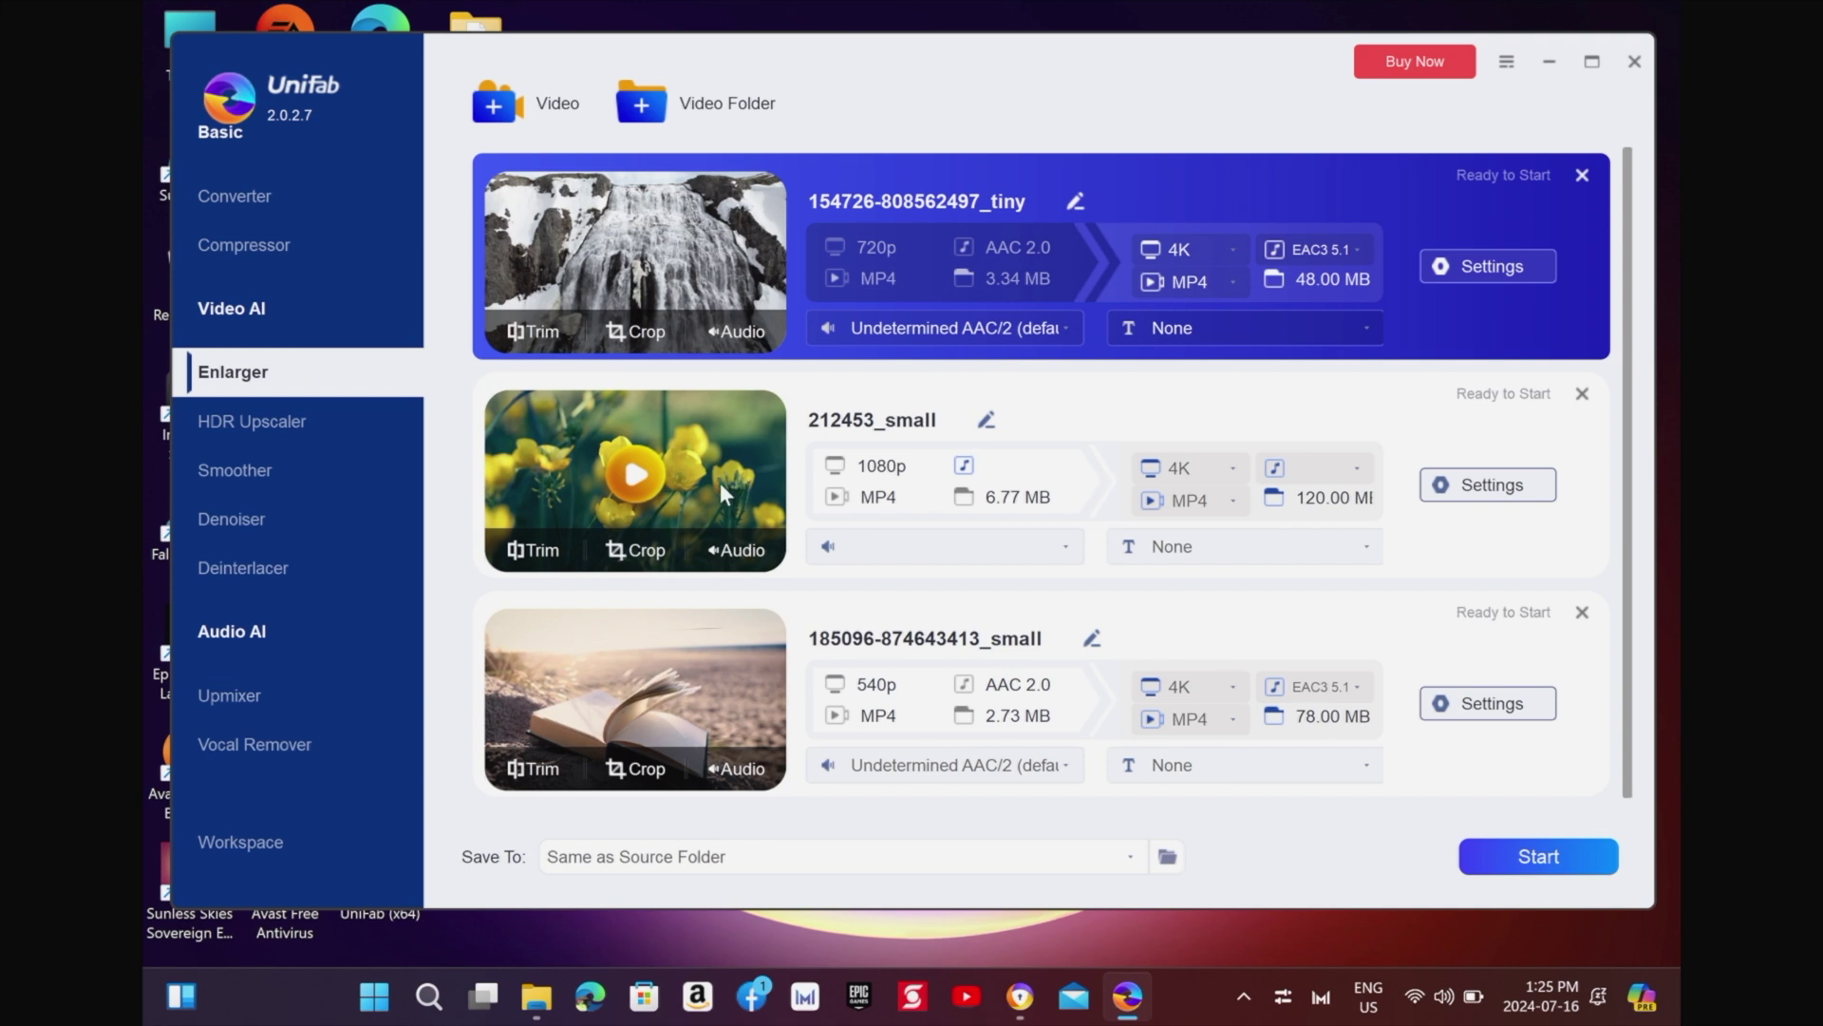
left_click(273, 467)
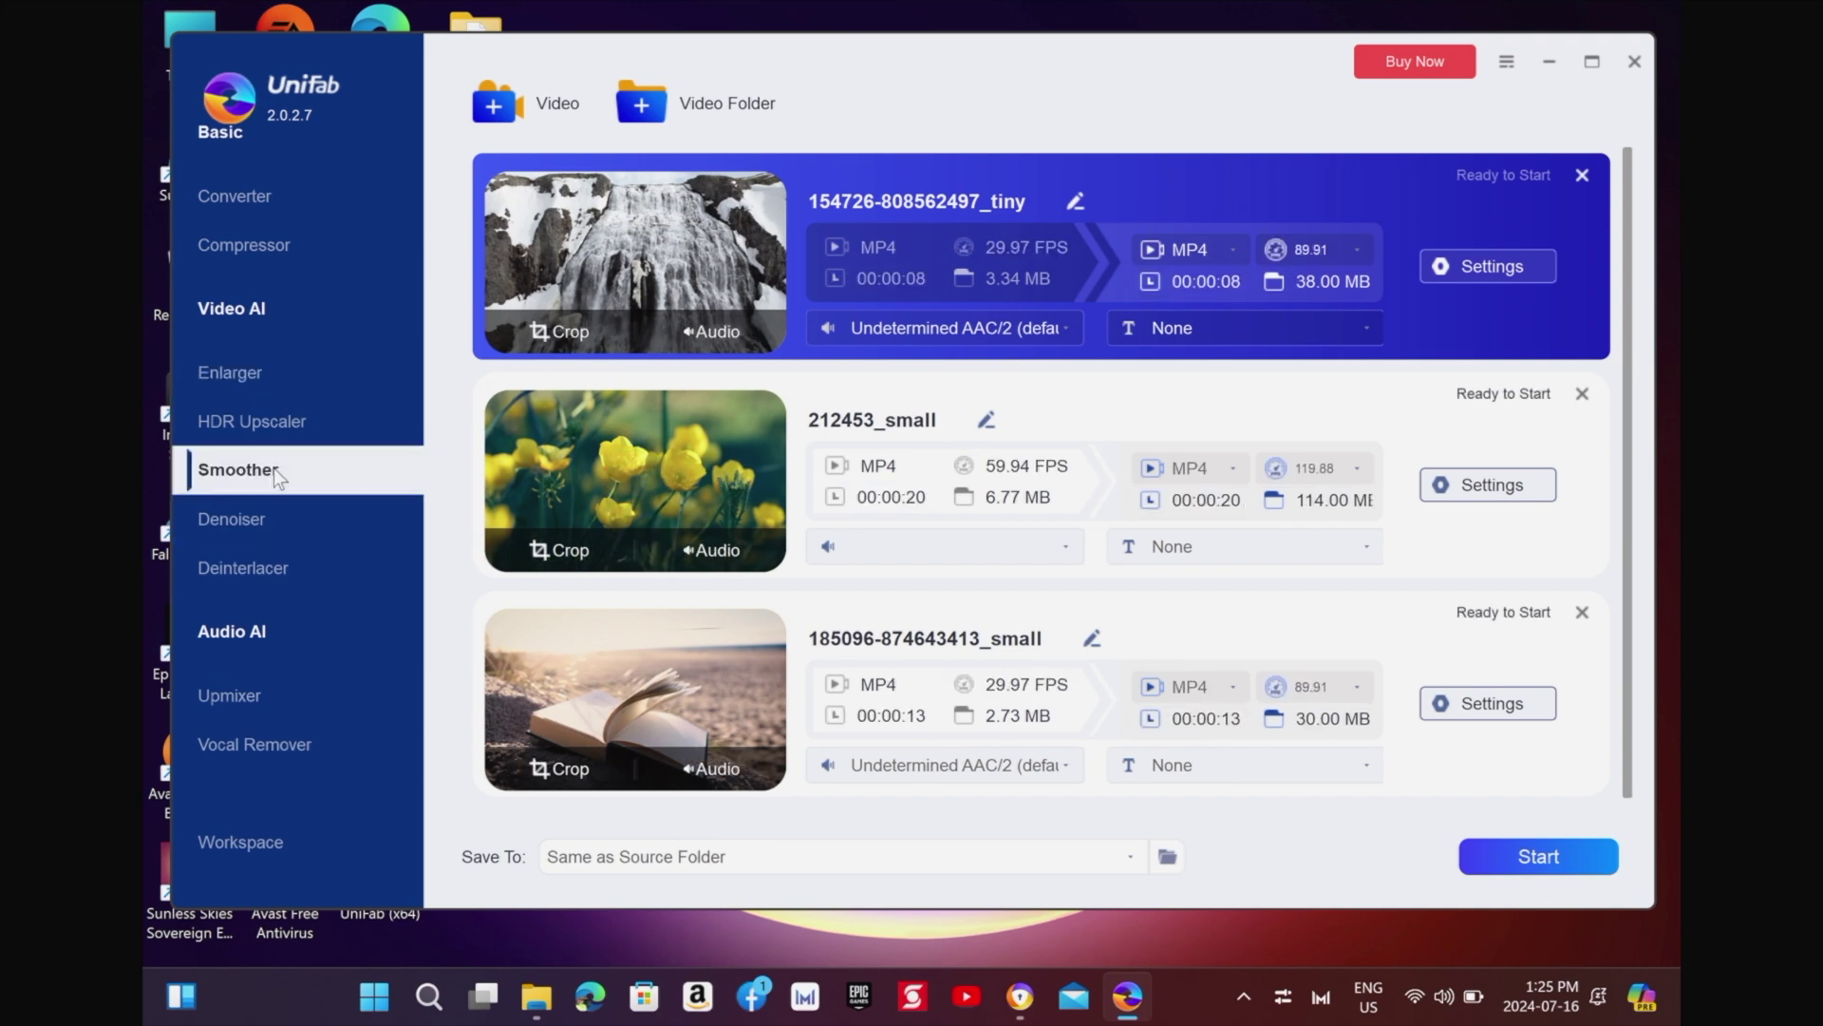
left_click(296, 376)
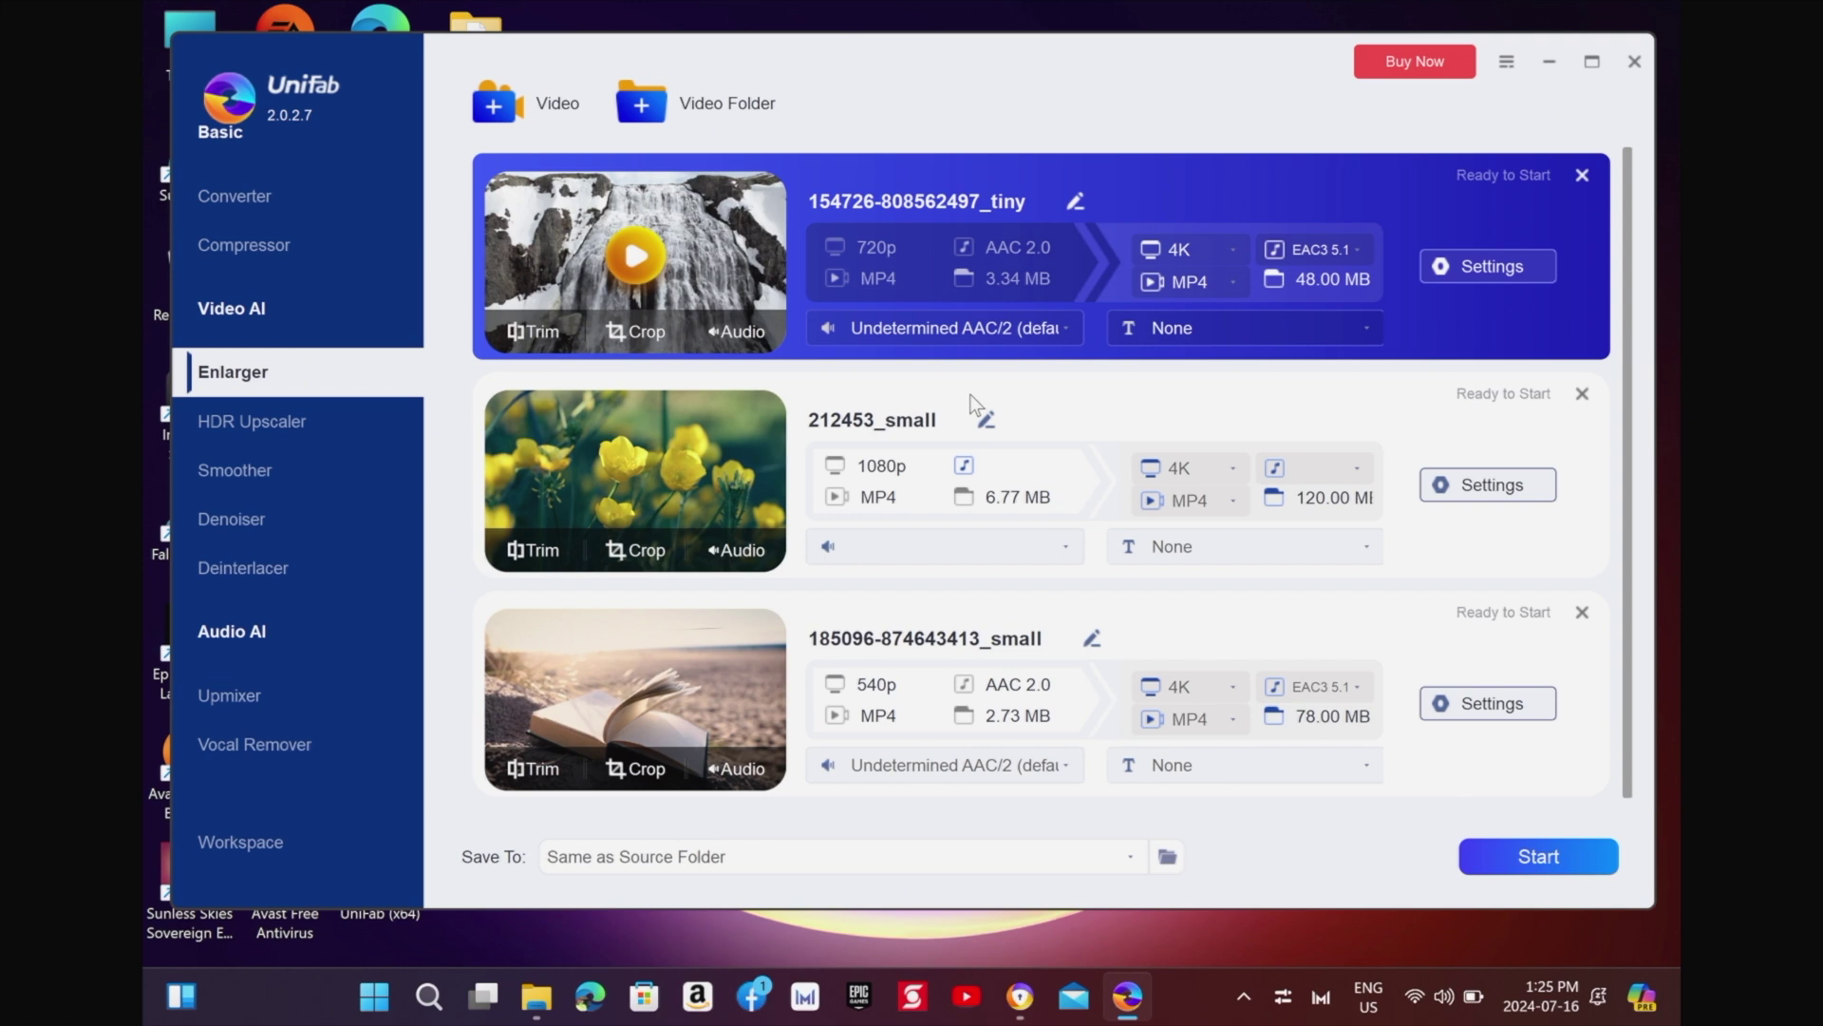
left_click(1540, 856)
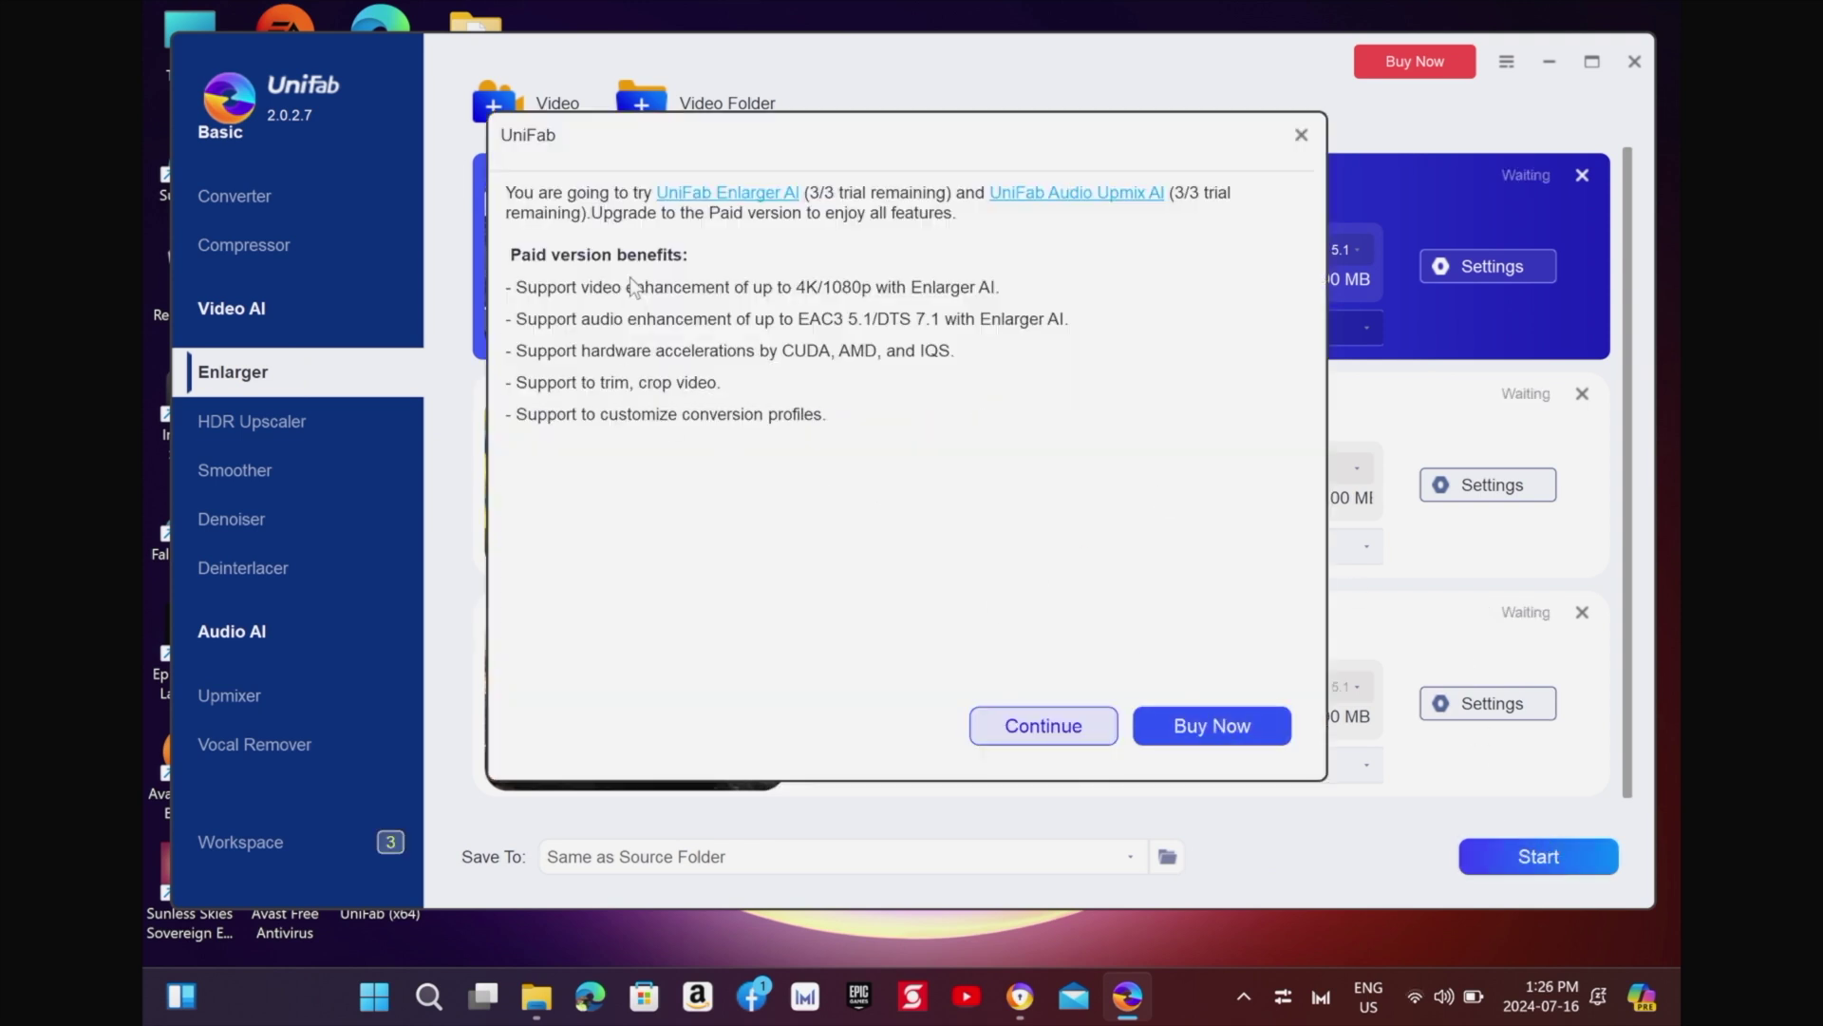
left_click(1041, 730)
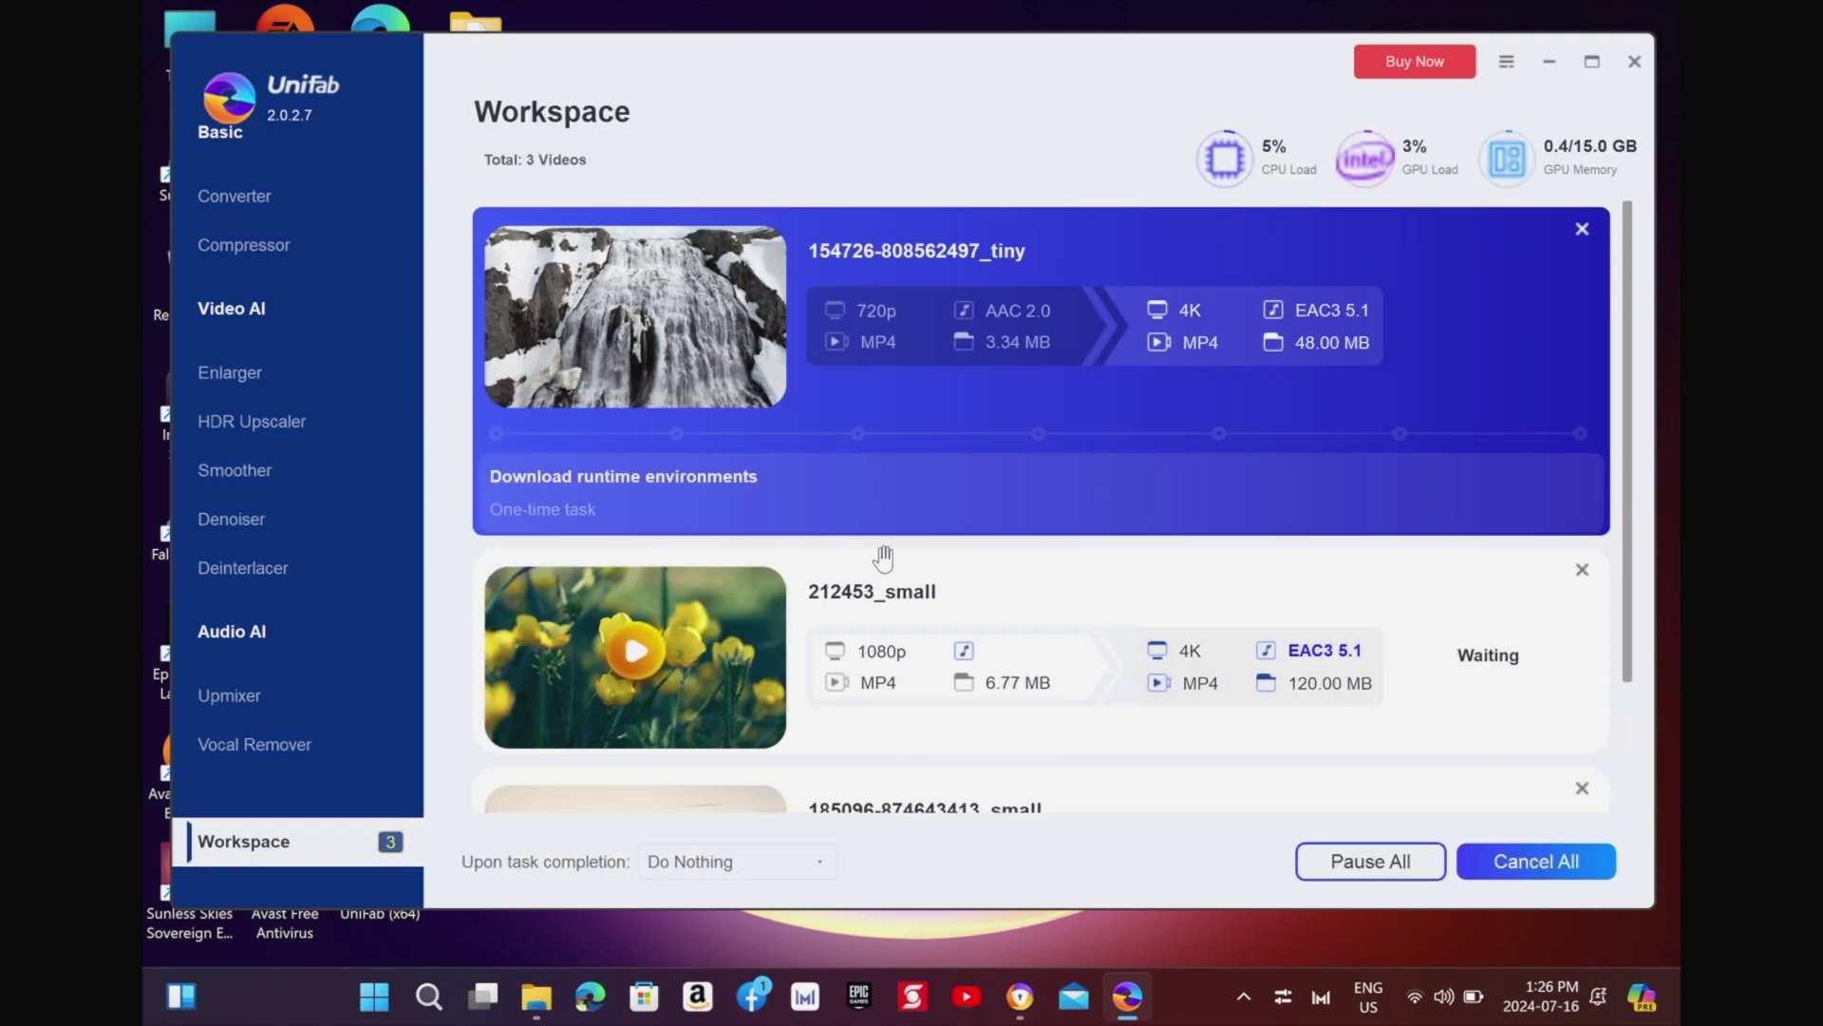
scroll(883, 558, "down", 2)
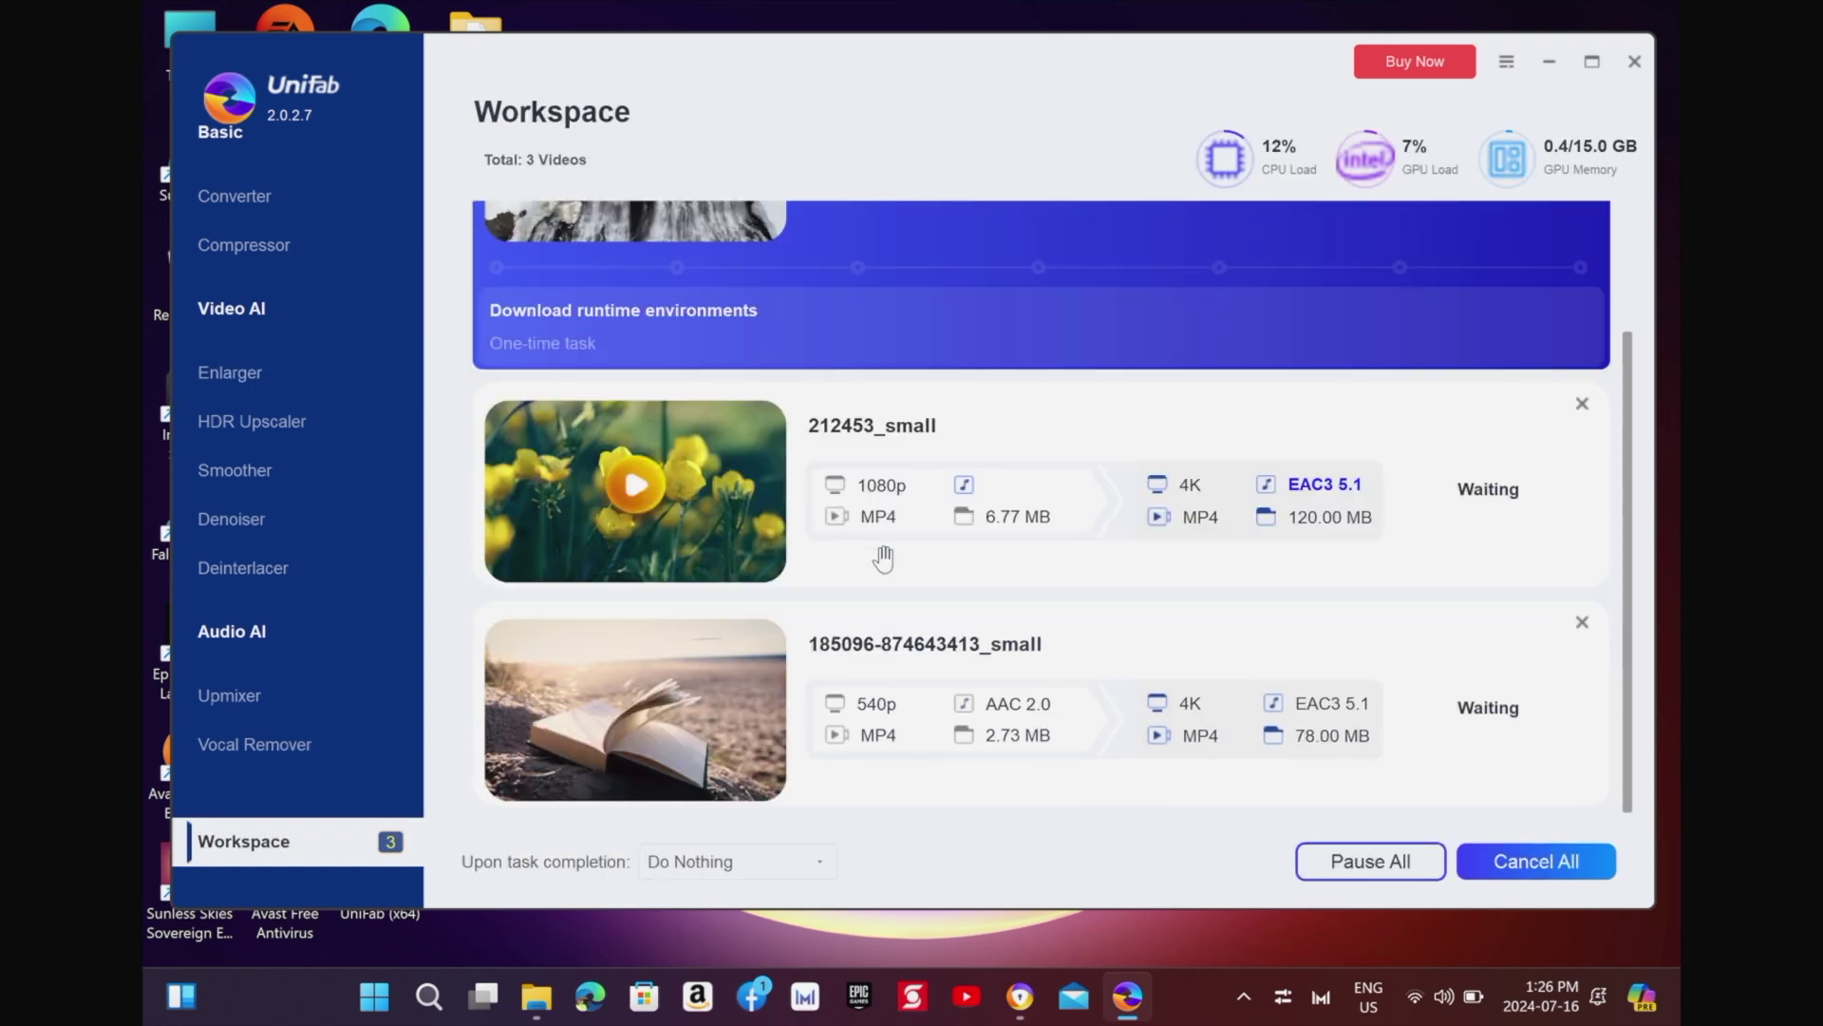
Start the Smoother processing of the same three videos so they join the workspace queue.
left_click(279, 471)
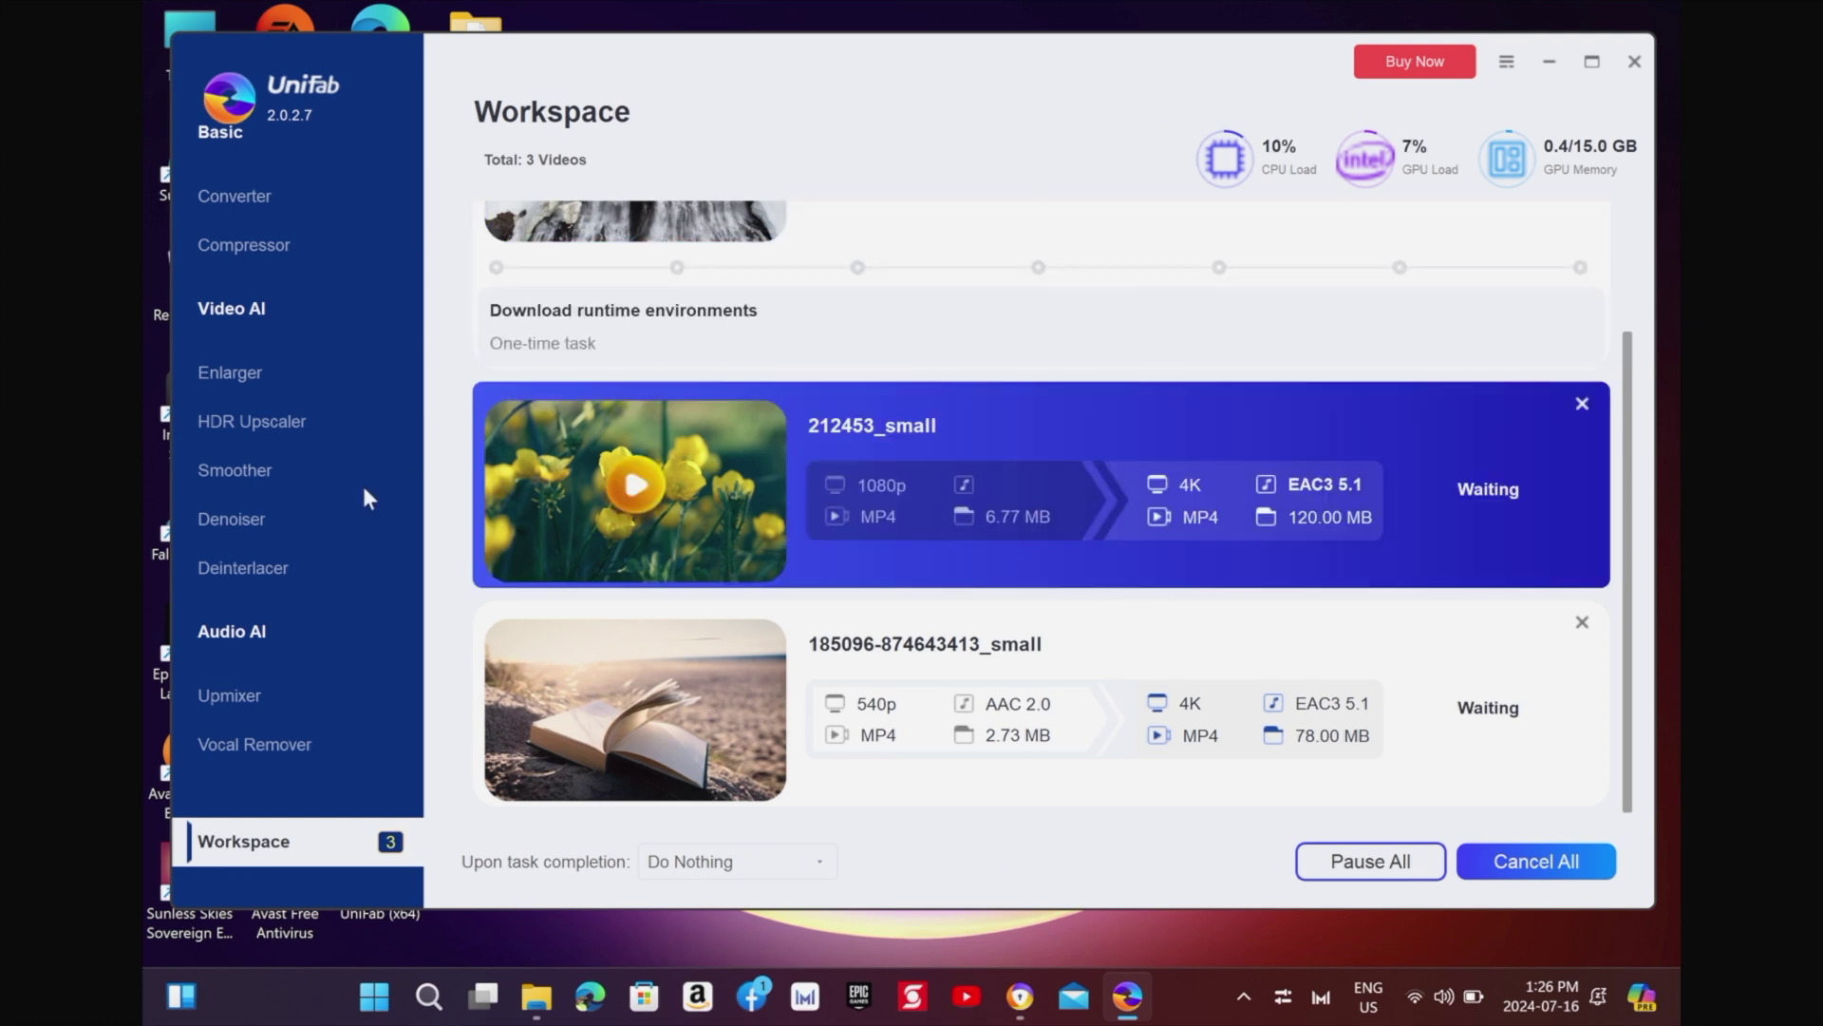
left_click(328, 487)
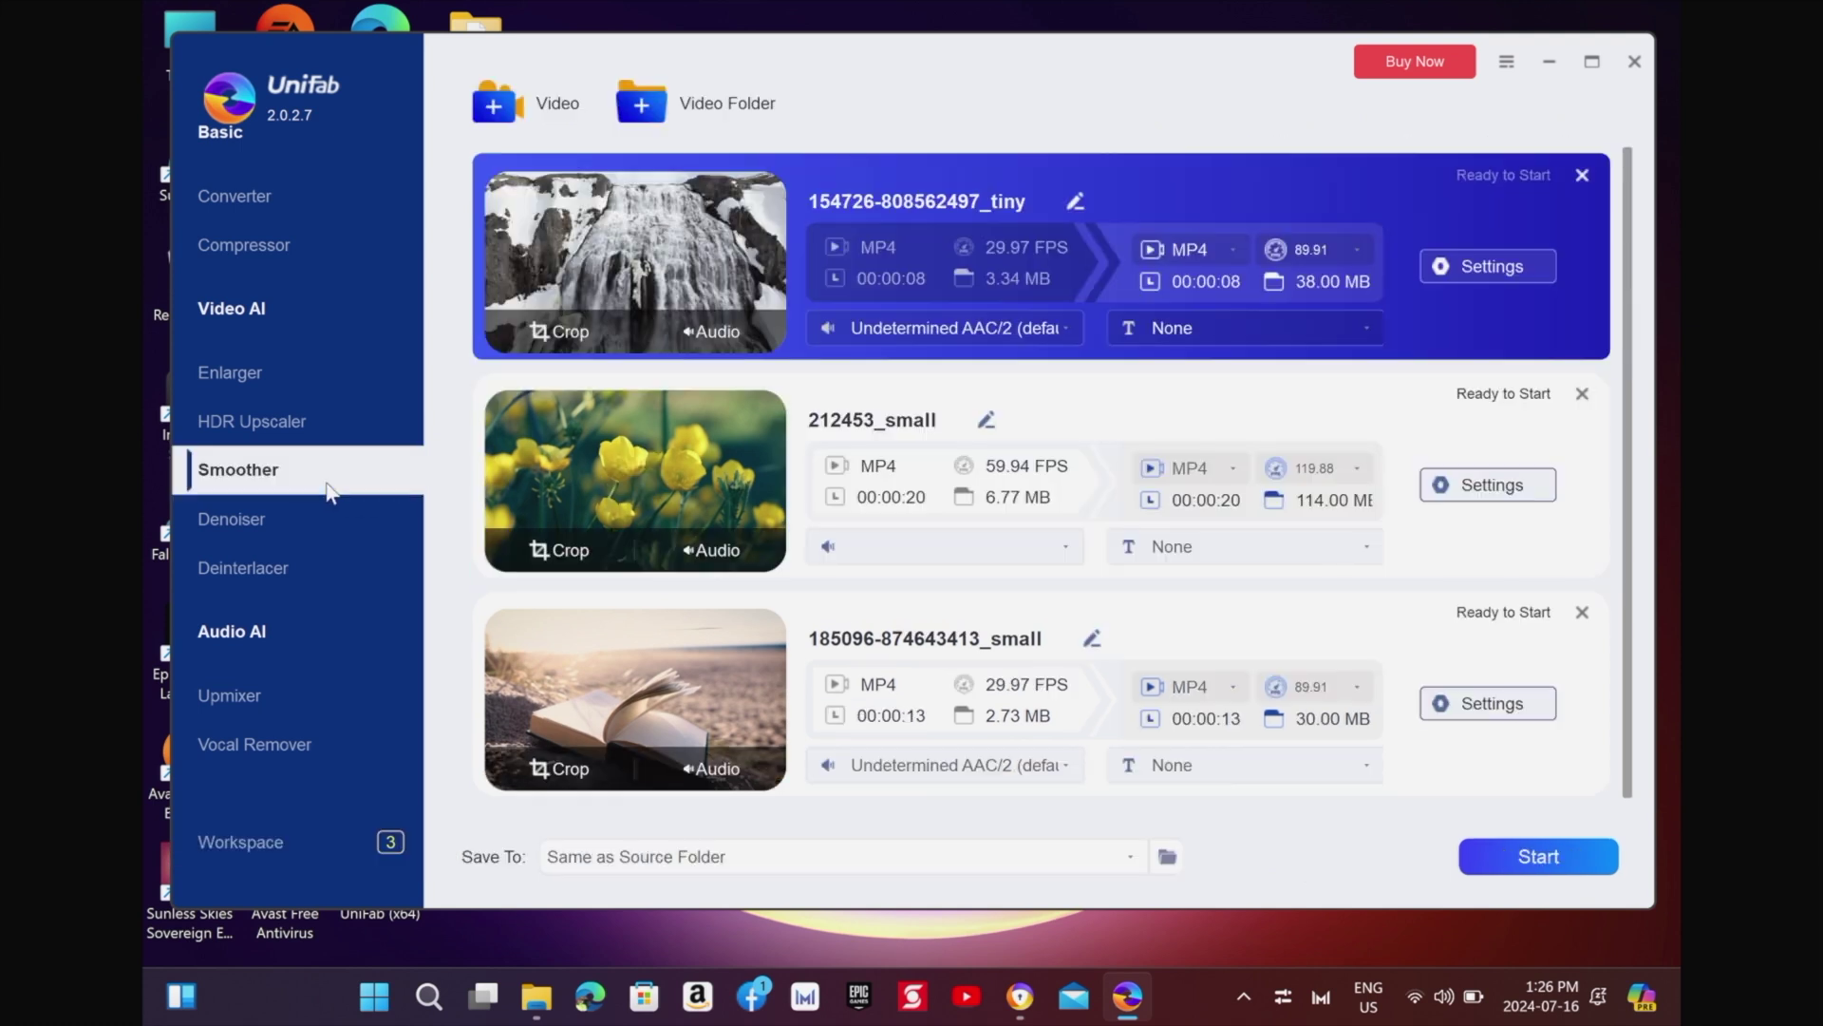
left_click(1545, 864)
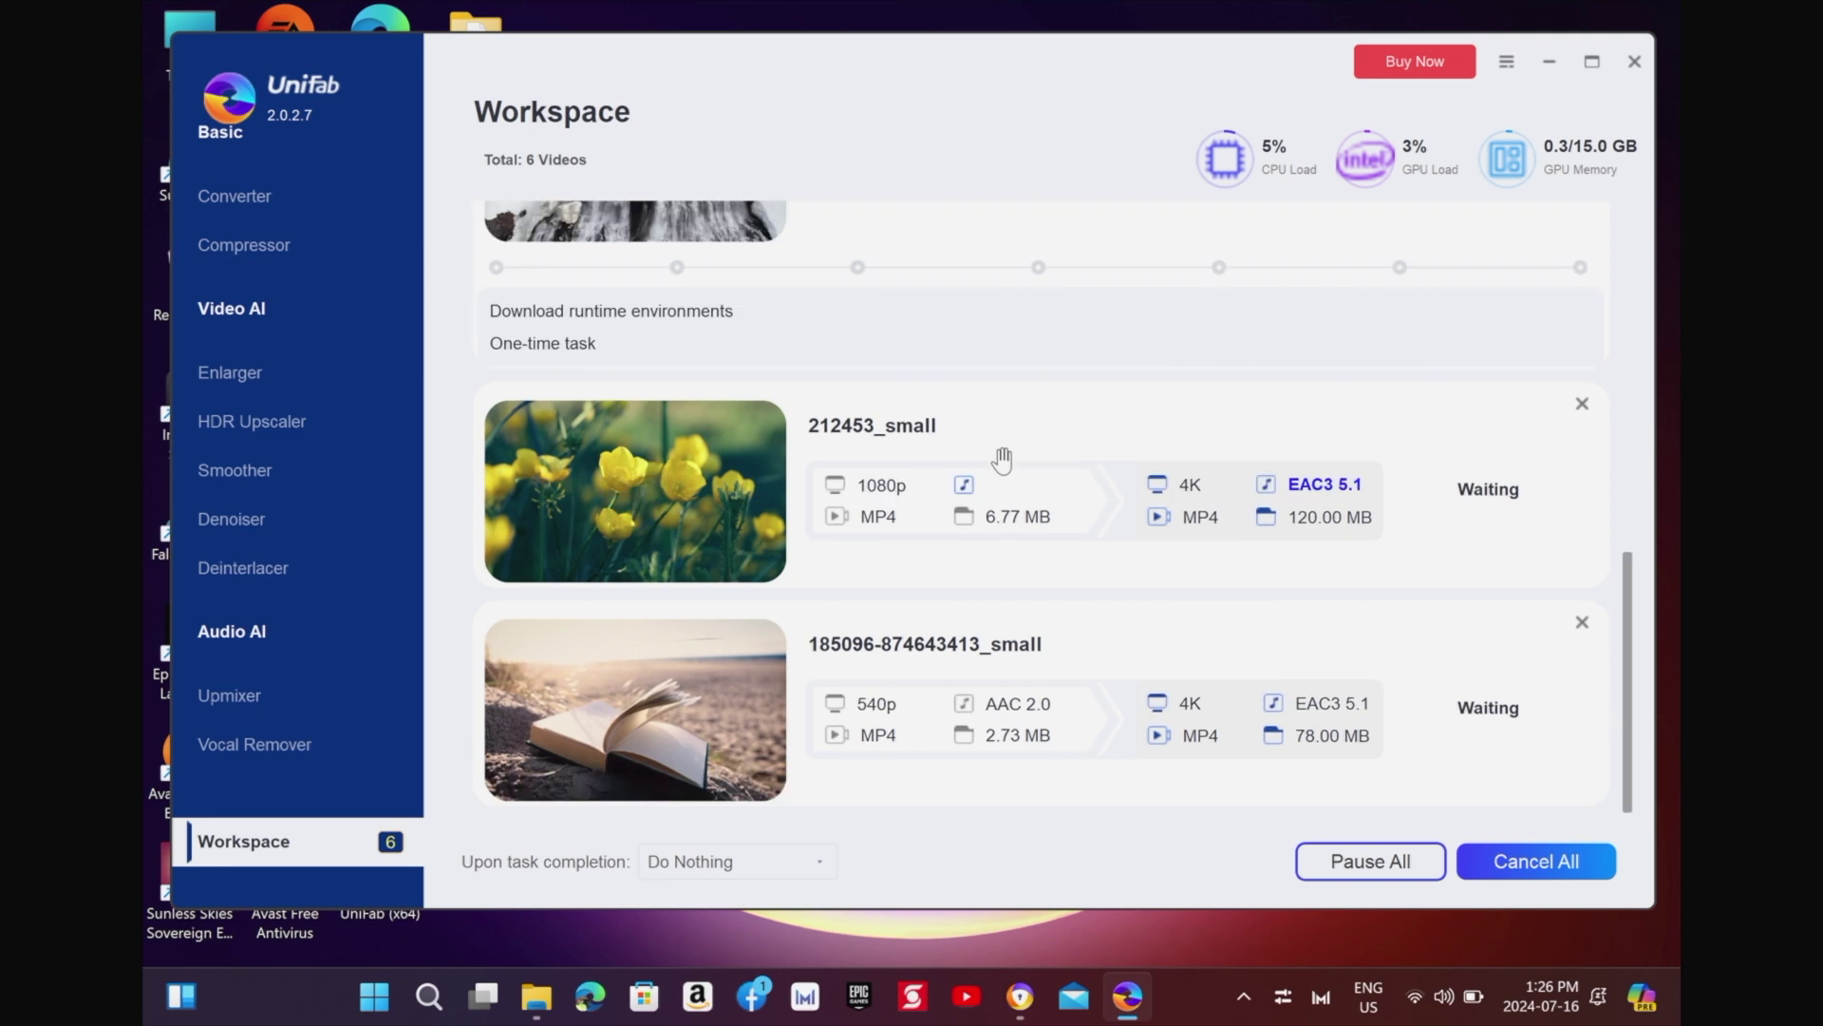